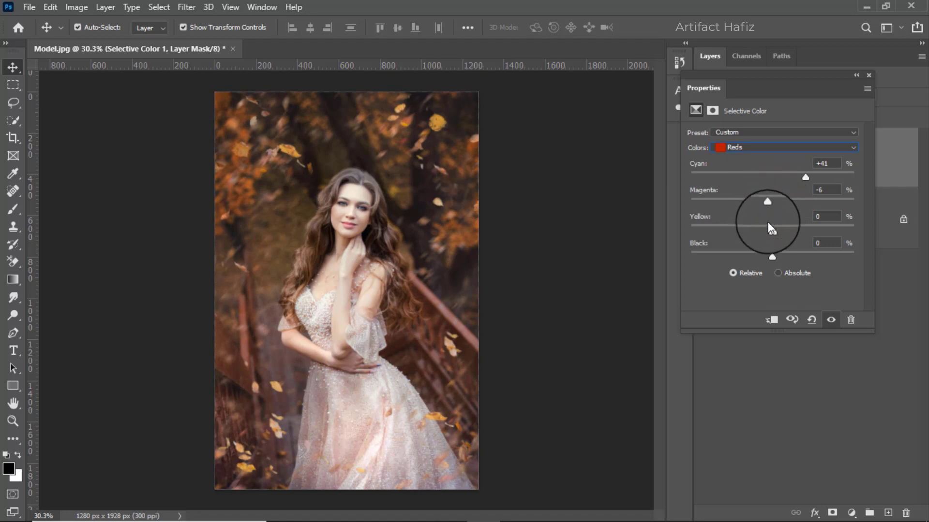
Step: In the Selective Color adjustment, set the Reds' Yellow to +8, and the Yellows' Cyan to -28, Magenta to +19, Yellow to +12, with reduced Black
mouse_move(771, 231)
left_mouse_down()
mouse_move(794, 230)
mouse_move(756, 233)
mouse_move(779, 234)
left_mouse_up()
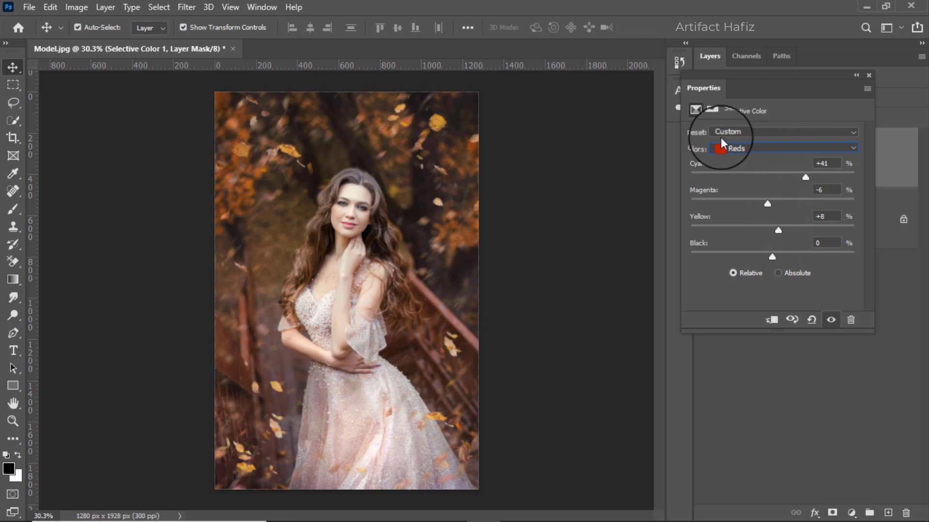
left_click(744, 147)
left_click(741, 166)
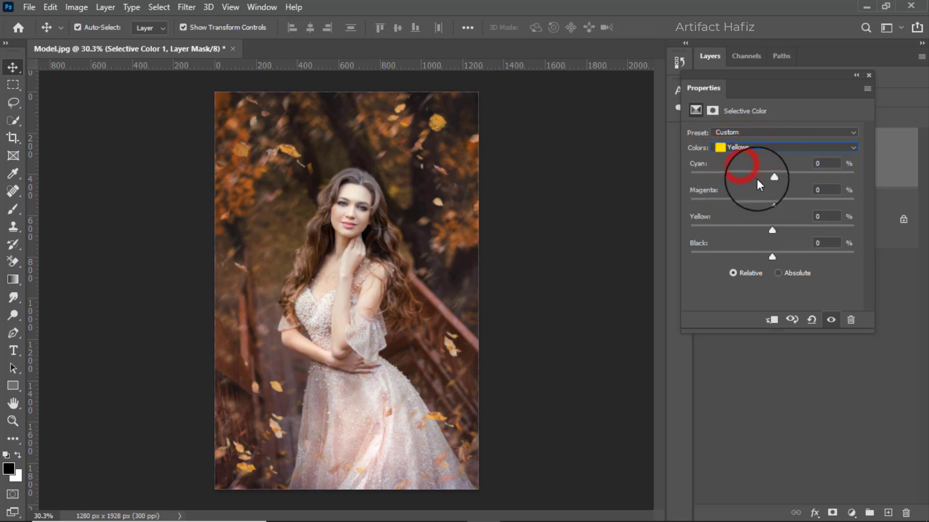
left_click_drag(772, 178, 783, 229)
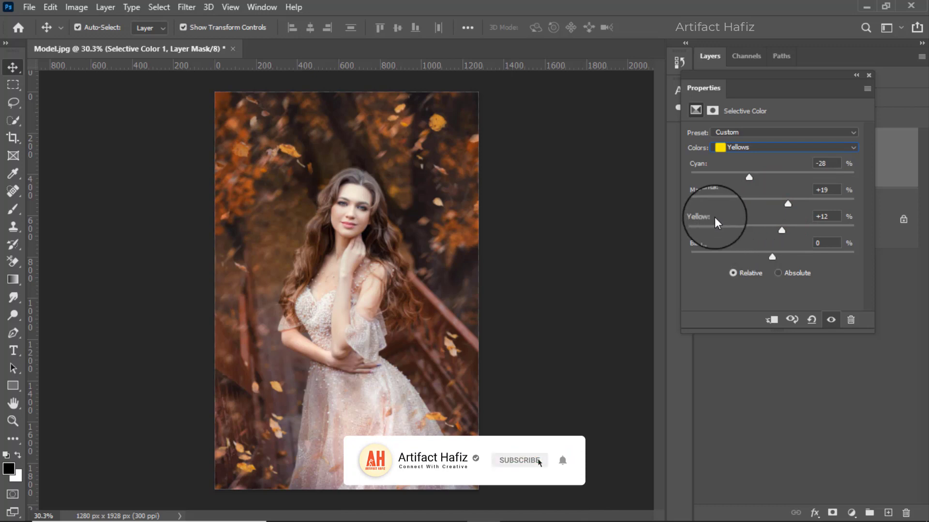
left_click_drag(771, 255, 731, 256)
left_click(803, 278)
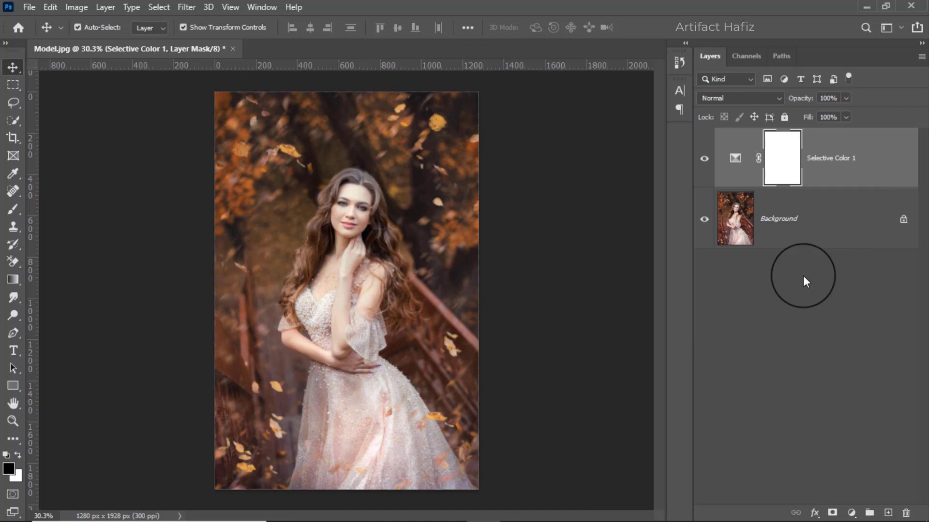
Step: Add a Brightness/Contrast adjustment layer above the Selective Color layer with Brightness set to -41
left_click(851, 512)
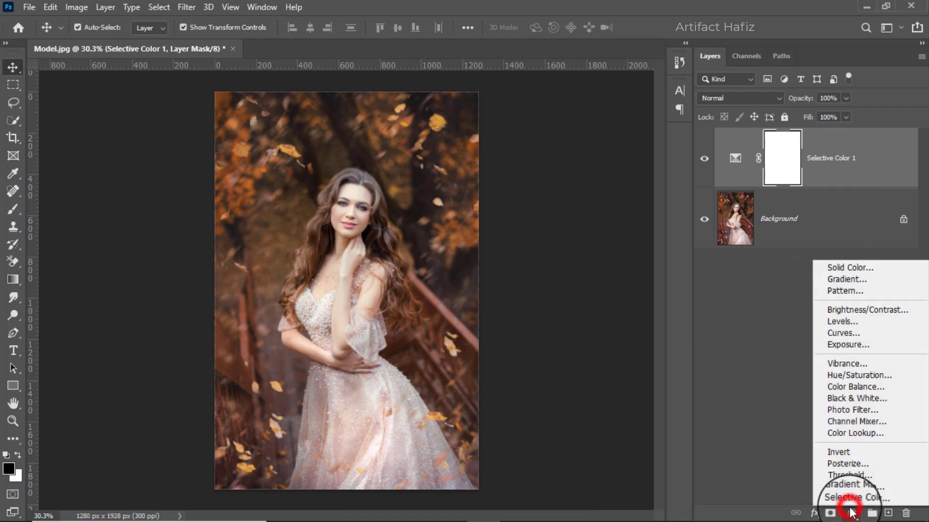
left_click(843, 313)
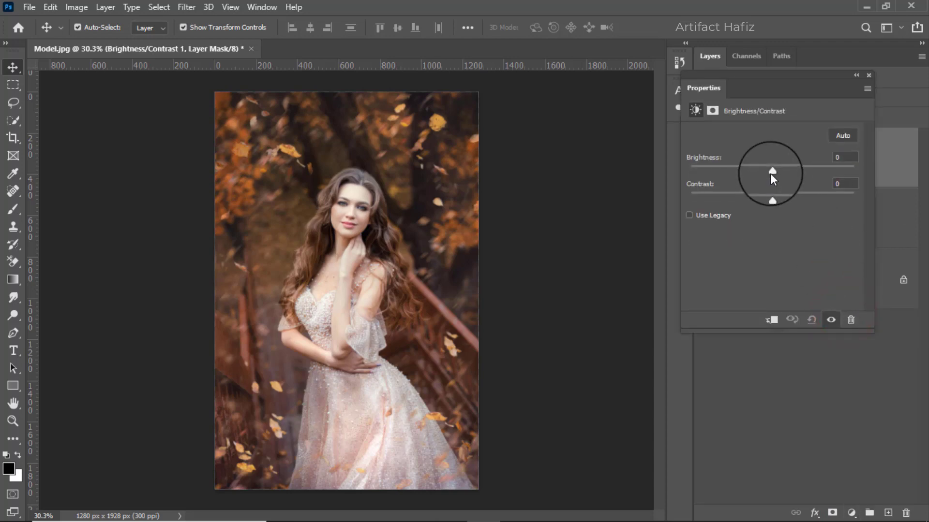
left_click_drag(772, 171, 750, 173)
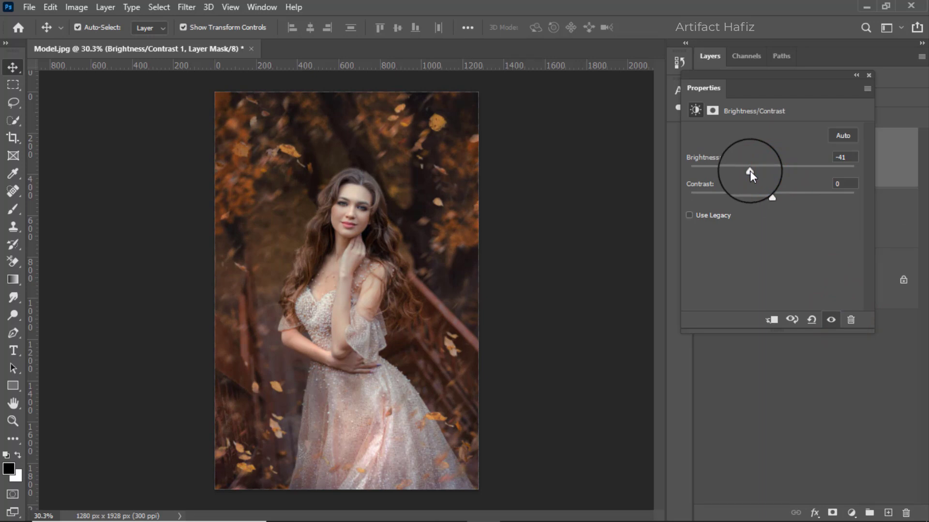
left_click(866, 74)
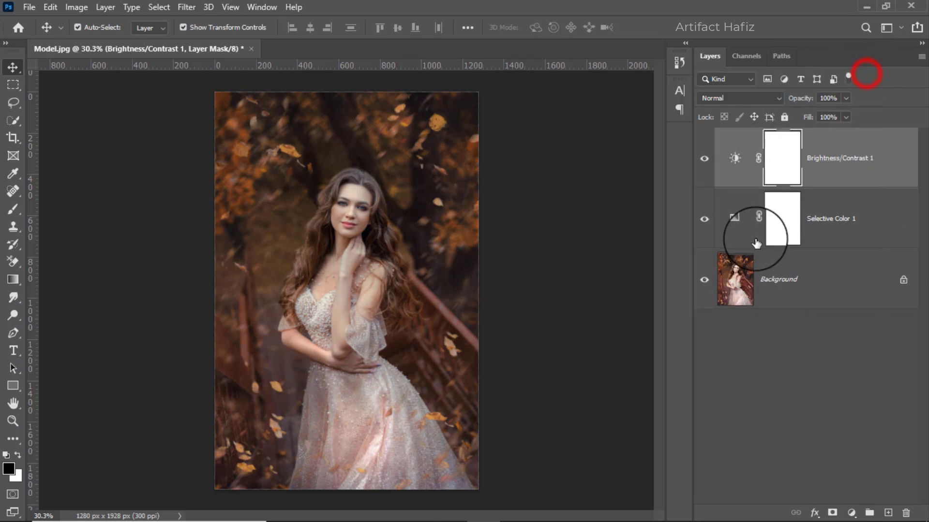
Step: Add a Curves adjustment layer and shape the RGB curve into a gentle S, lowering the shadows slightly and raising the highlights
left_click(851, 512)
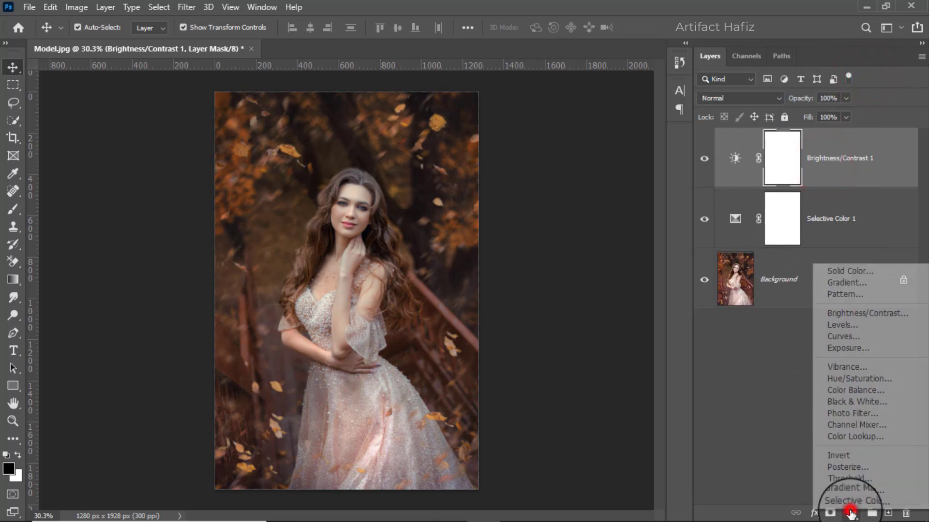
left_click(842, 335)
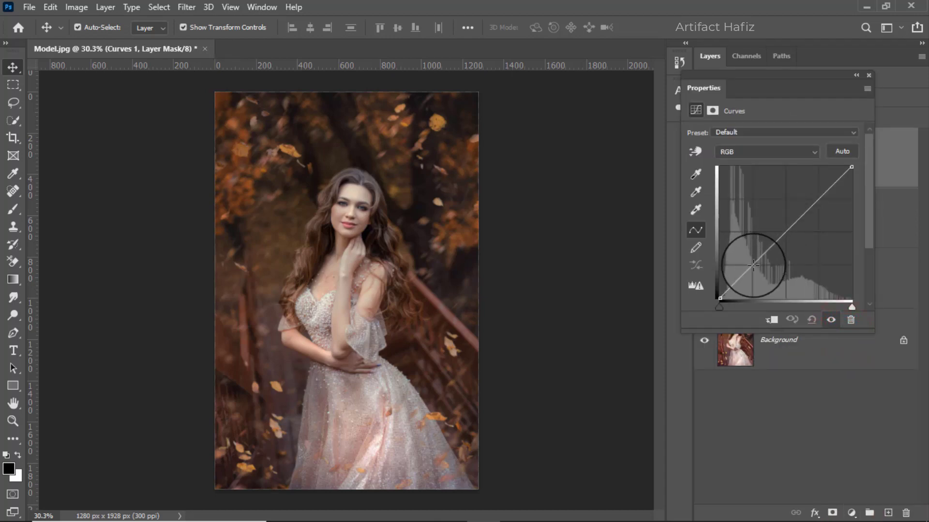
left_click(753, 265)
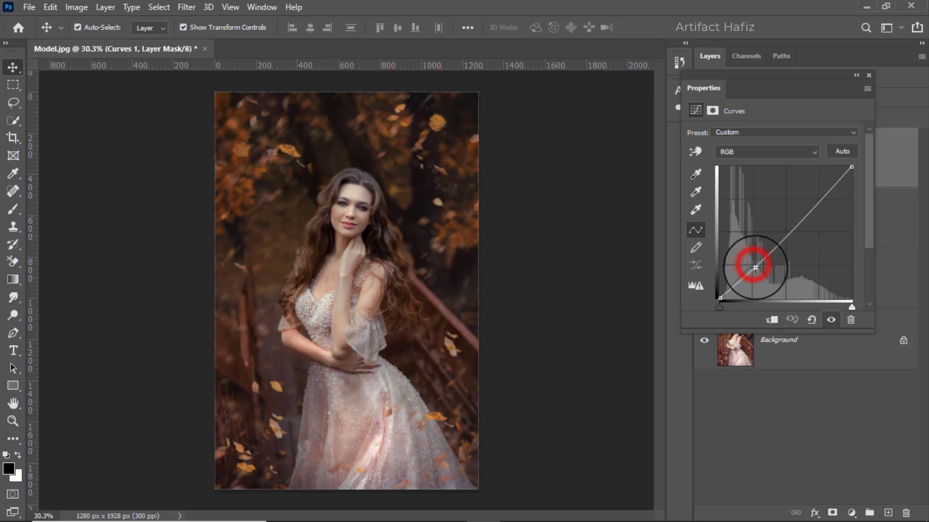
left_click(819, 197)
left_click_drag(819, 197, 817, 191)
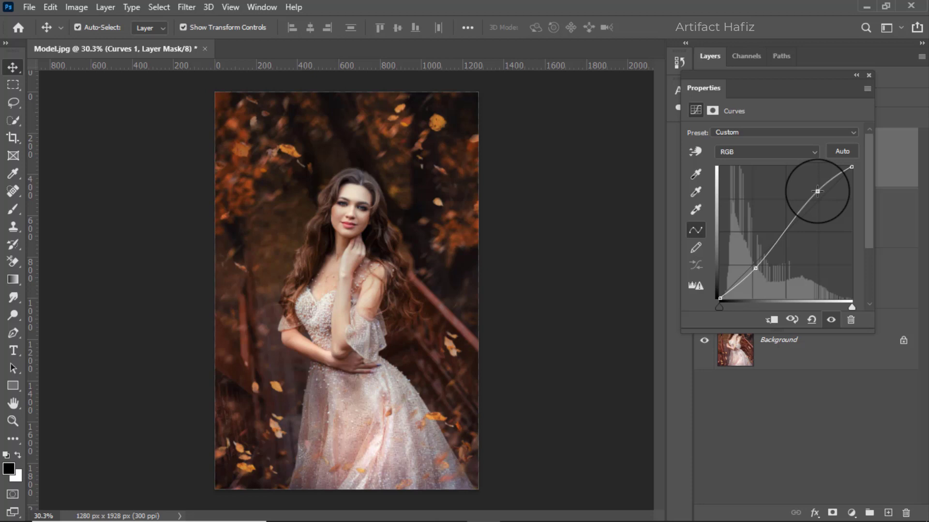
left_click(867, 75)
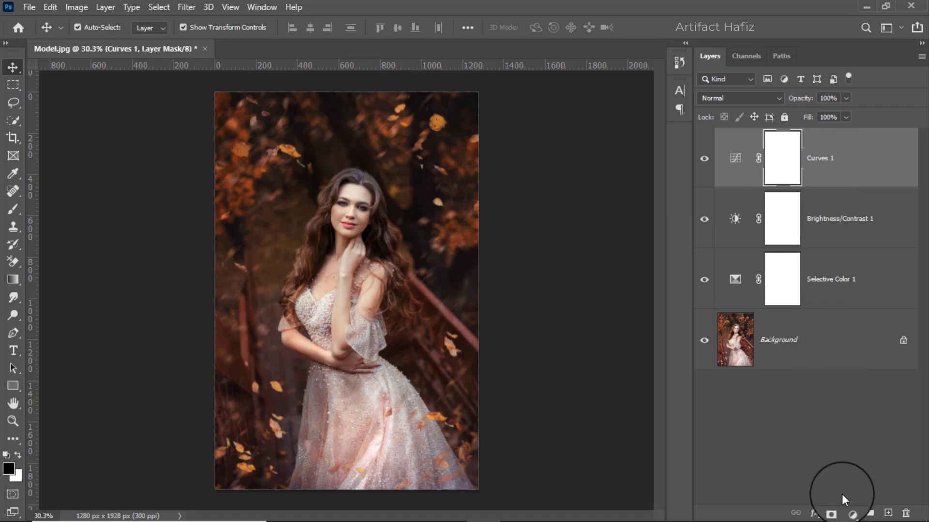
Step: Add a Color Lookup adjustment layer using the Soft_Warming.look 3DLUT file and reduce its opacity to 43%
left_click(853, 513)
left_click(851, 430)
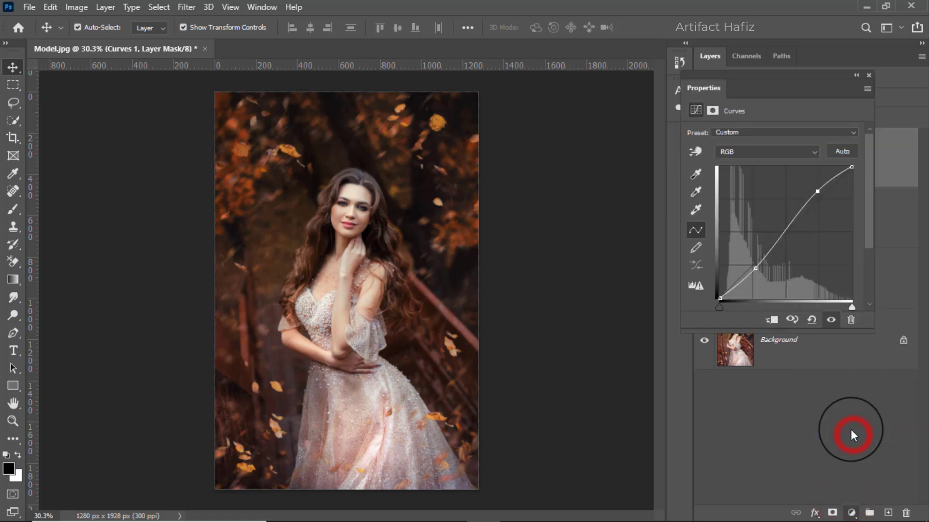
left_click(779, 134)
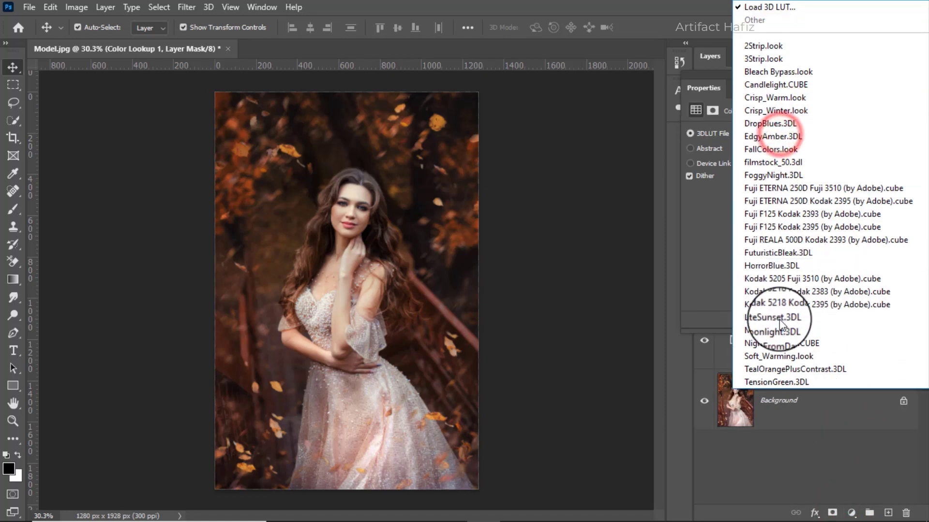
left_click(780, 358)
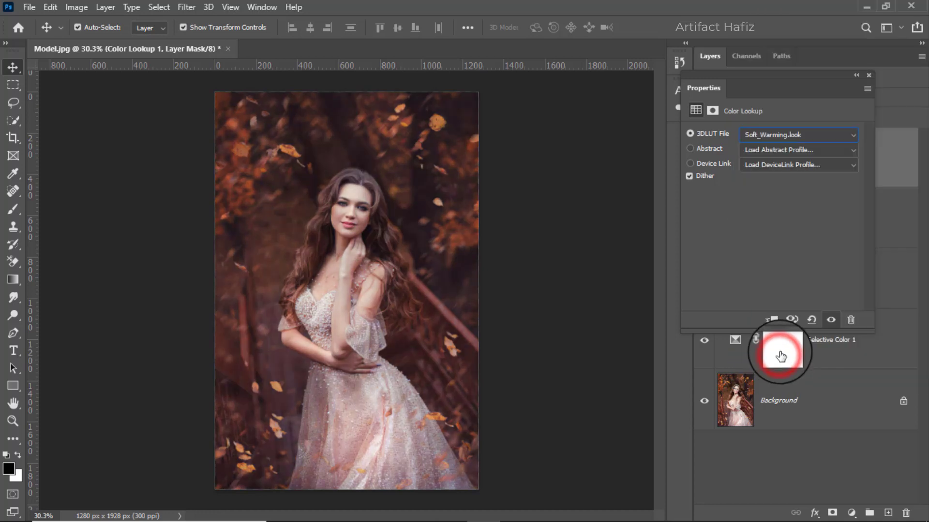
left_click(867, 75)
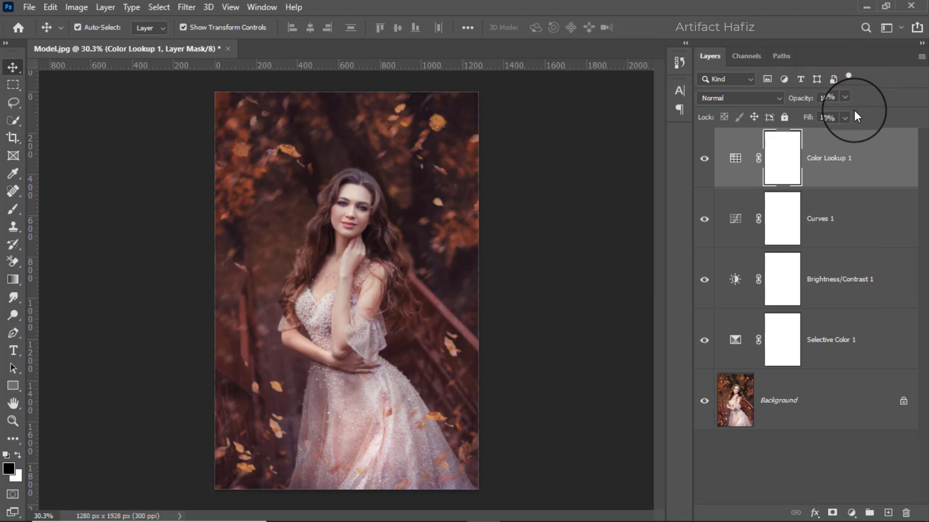
left_click_drag(845, 98, 811, 115)
left_click(834, 140)
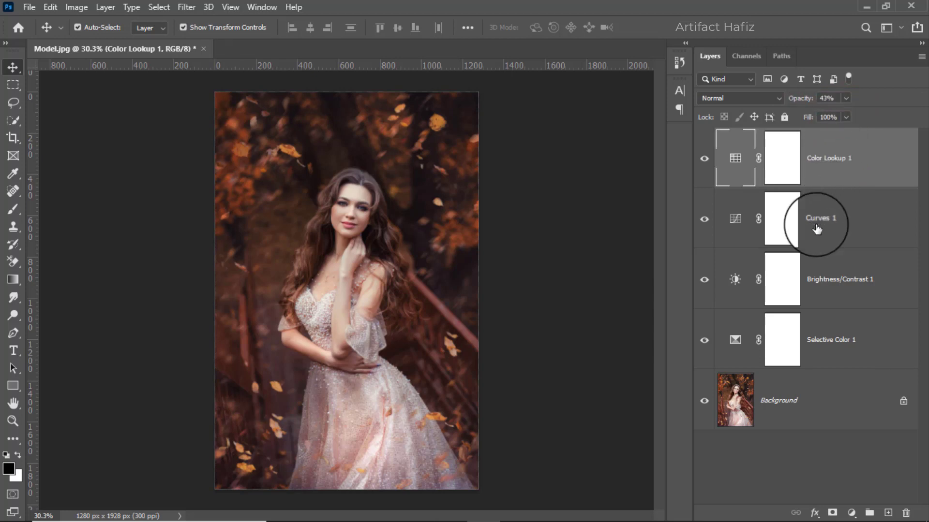
Step: Add a Levels adjustment layer with the RGB black input at 2 and the white input at 233
left_click(853, 513)
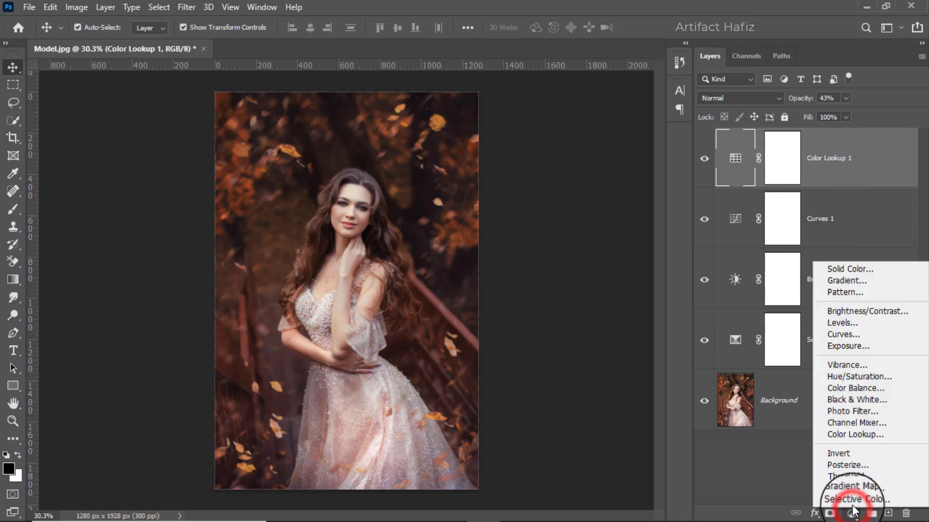
left_click(835, 331)
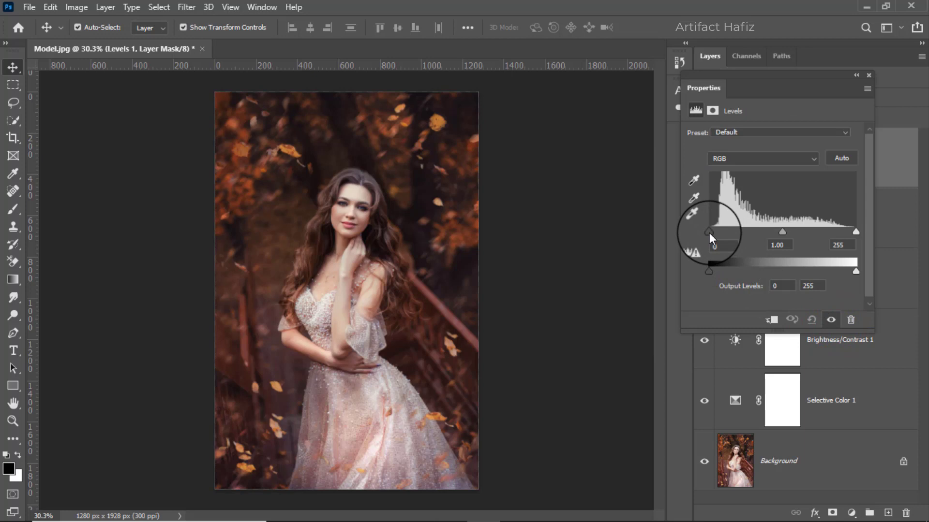
left_click_drag(709, 233, 710, 233)
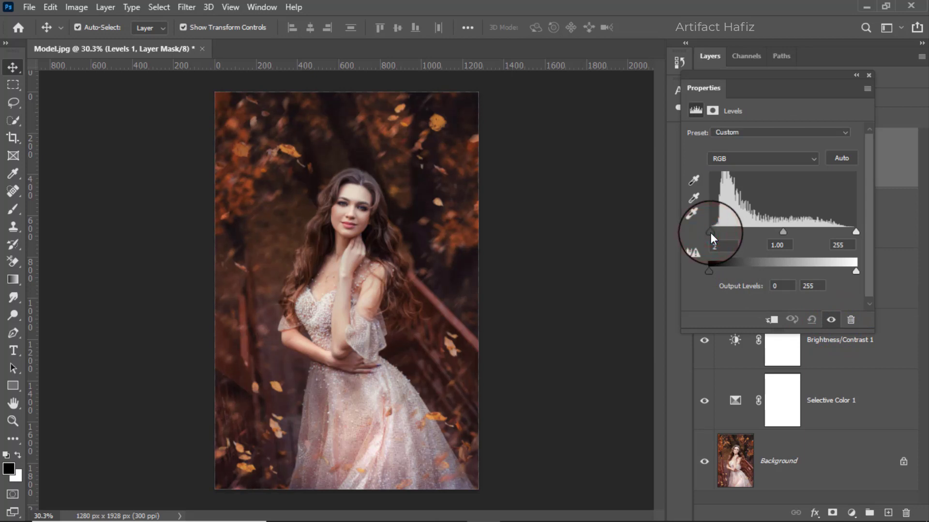
left_click_drag(858, 230, 843, 234)
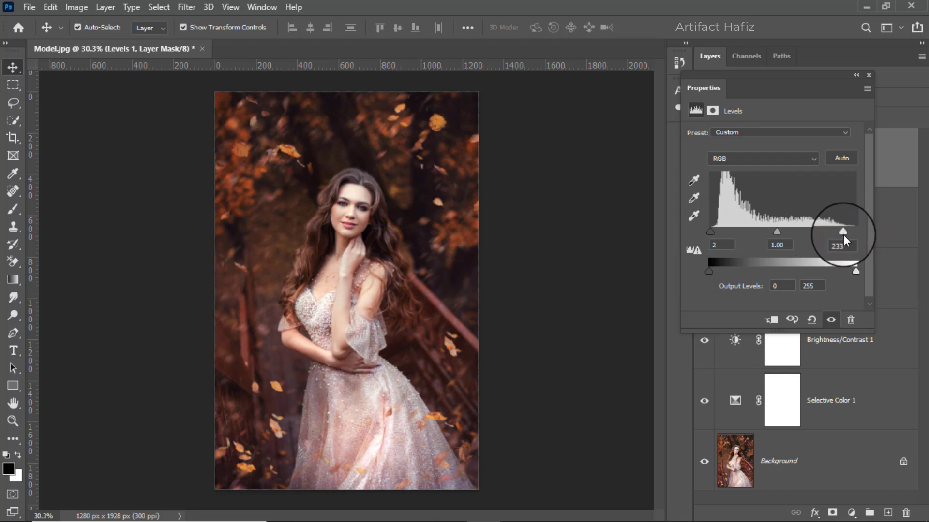
left_click(868, 75)
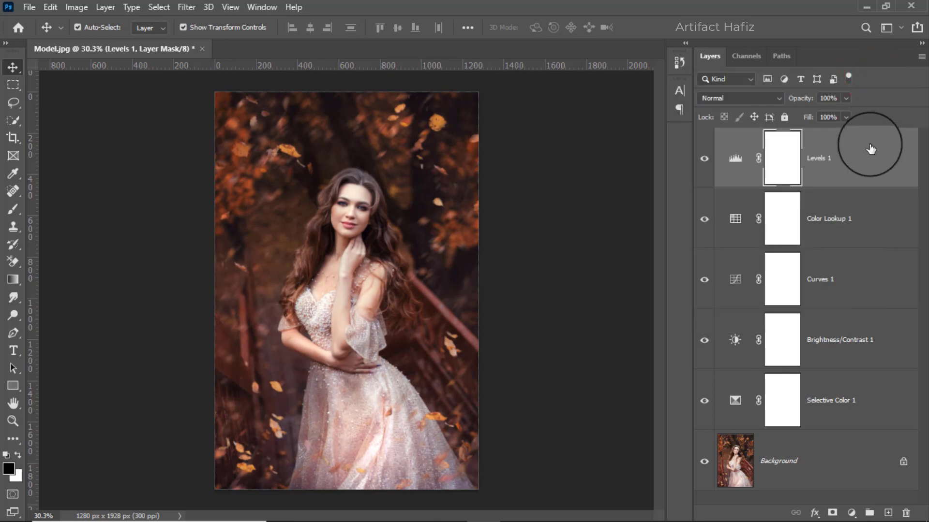
Step: Stamp all visible layers into a new layer on top and convert it for Smart Filters
key("ctrl+alt+shift+e")
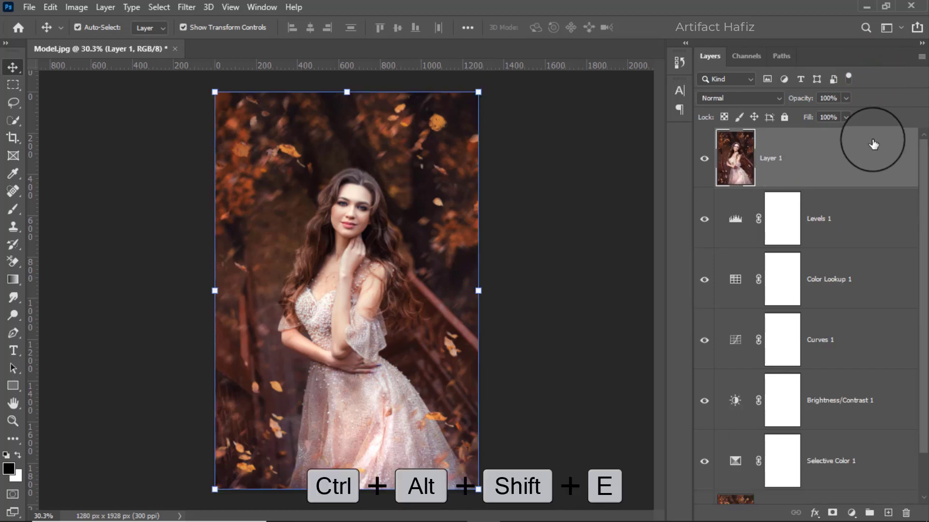
left_click(187, 7)
left_click(201, 44)
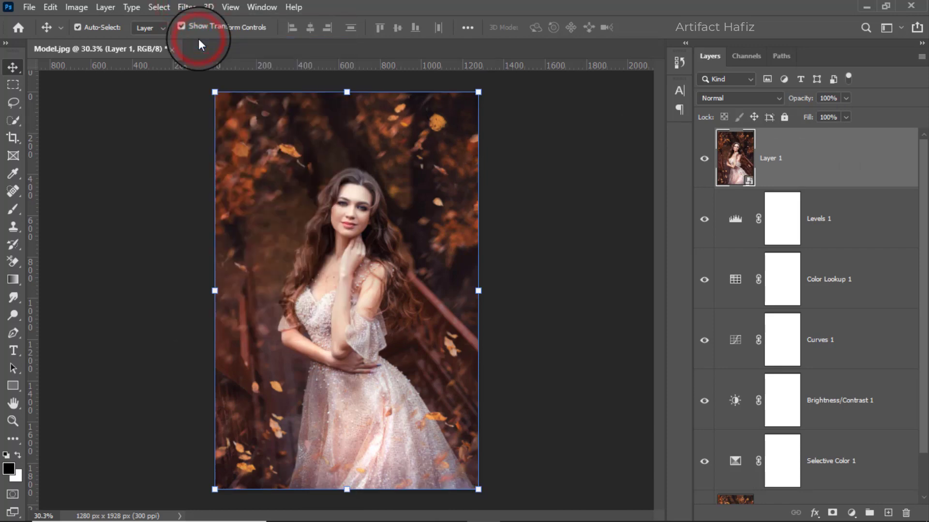
Step: Open the Camera Raw Filter on the stamped layer and set Temperature to +4 and Tint to -1
left_click(186, 6)
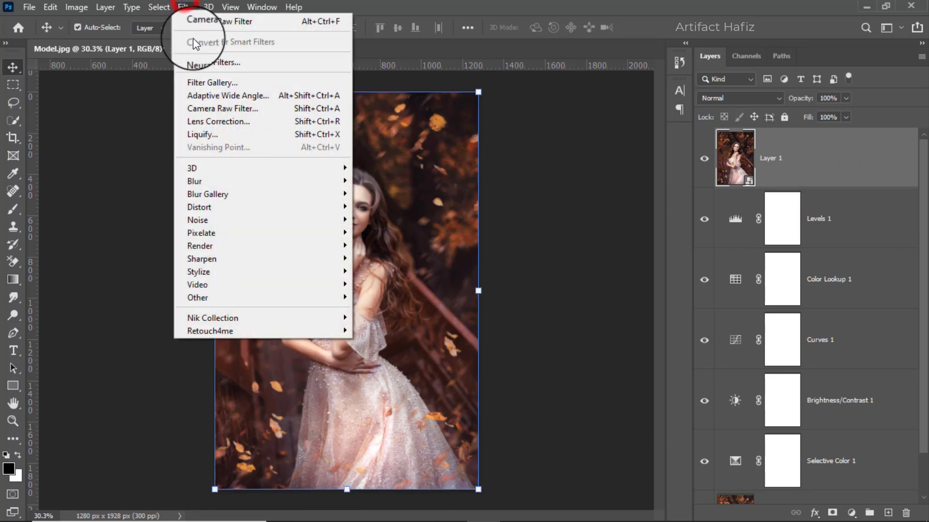
left_click(218, 110)
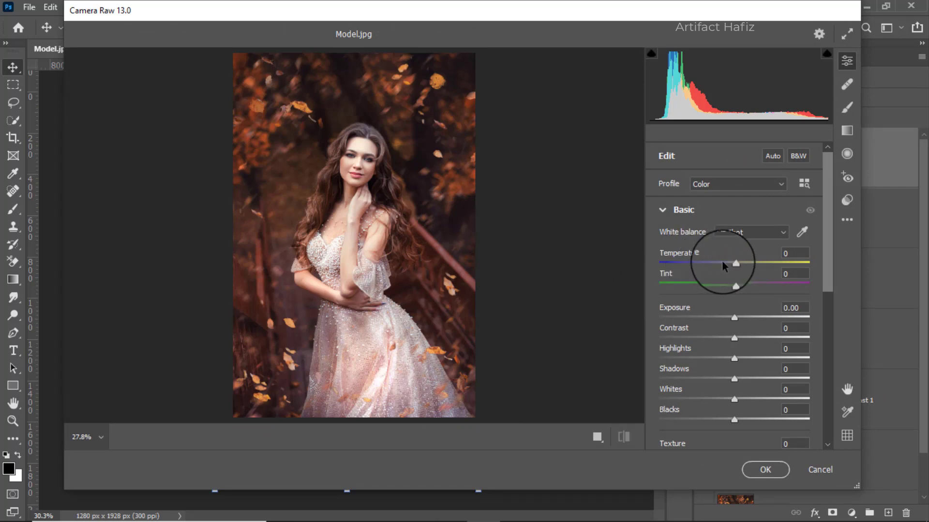
left_click_drag(734, 267, 734, 291)
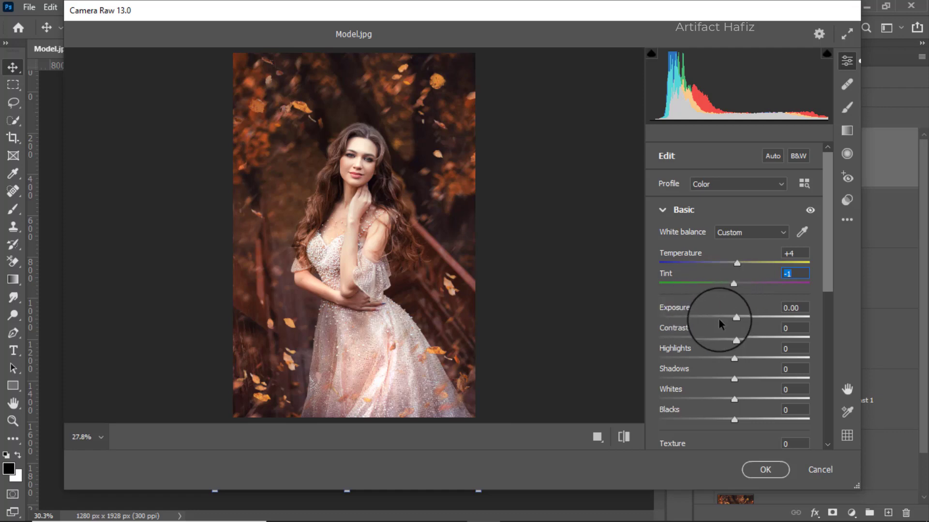
Step: Set the basic tones to Exposure -0.30, Highlights -42, Shadows +15, Whites +41 and Blacks +18
left_click_drag(734, 318, 731, 320)
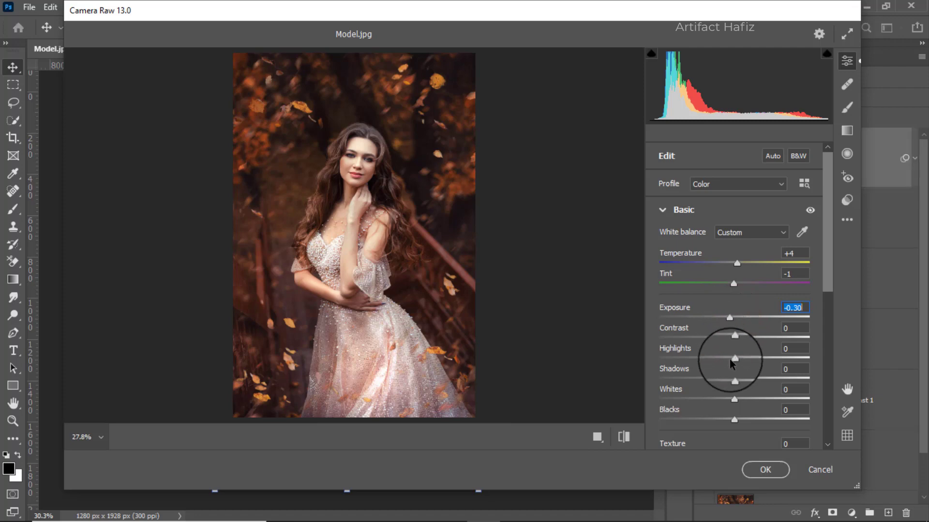
left_click_drag(734, 359, 703, 359)
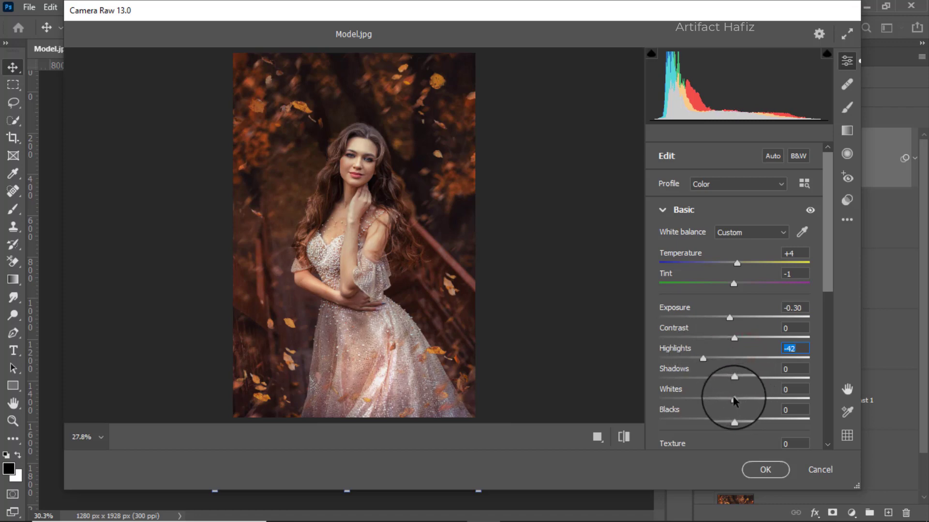
left_click_drag(734, 401, 745, 379)
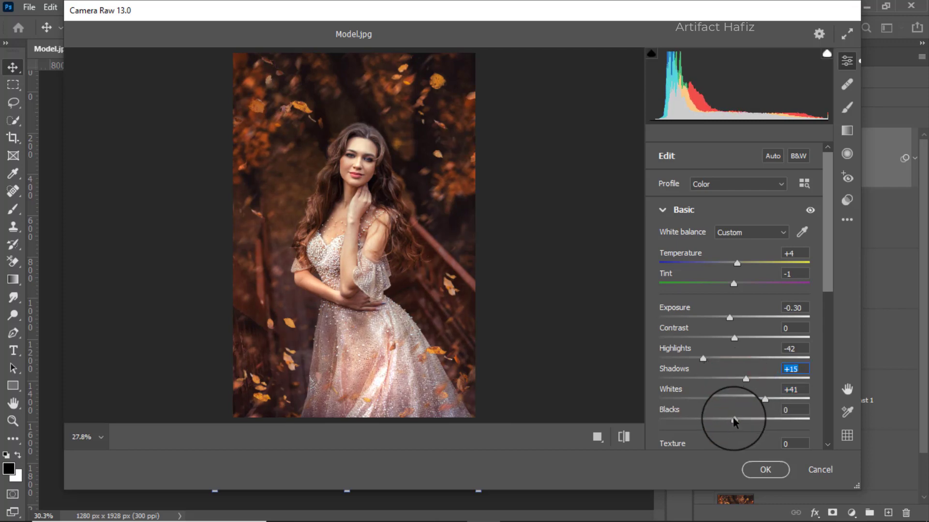
left_click_drag(733, 421, 748, 420)
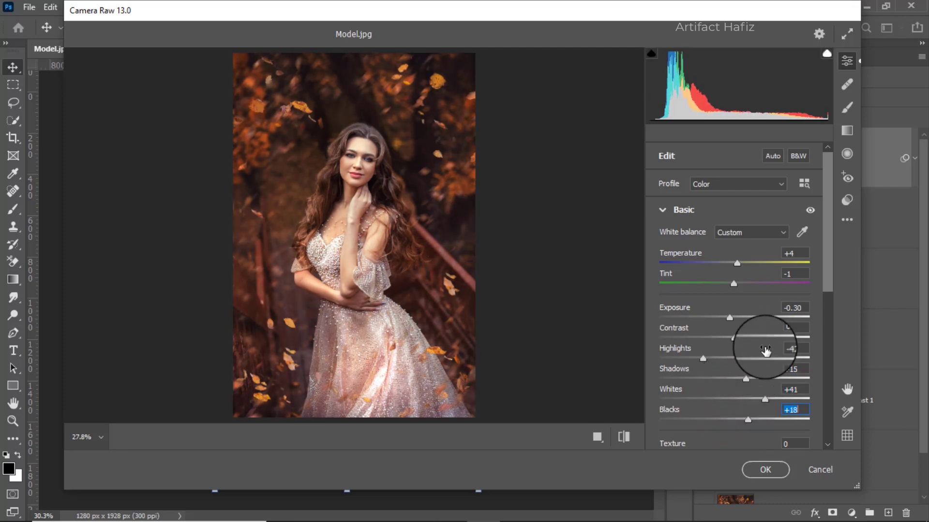
Step: Set Texture to -5, Clarity to +6 and Dehaze to +5 in the Basic adjustments
scroll(766, 347, "down", 3)
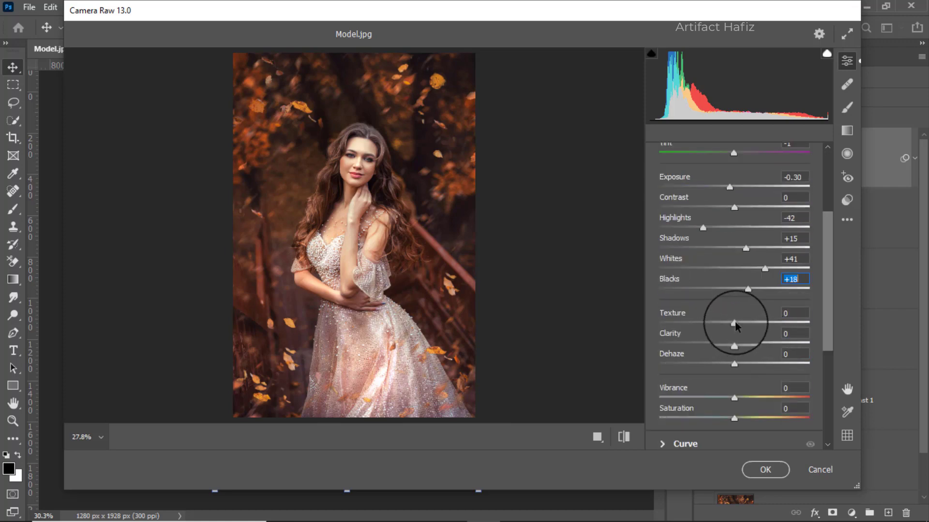
left_click_drag(735, 325, 740, 344)
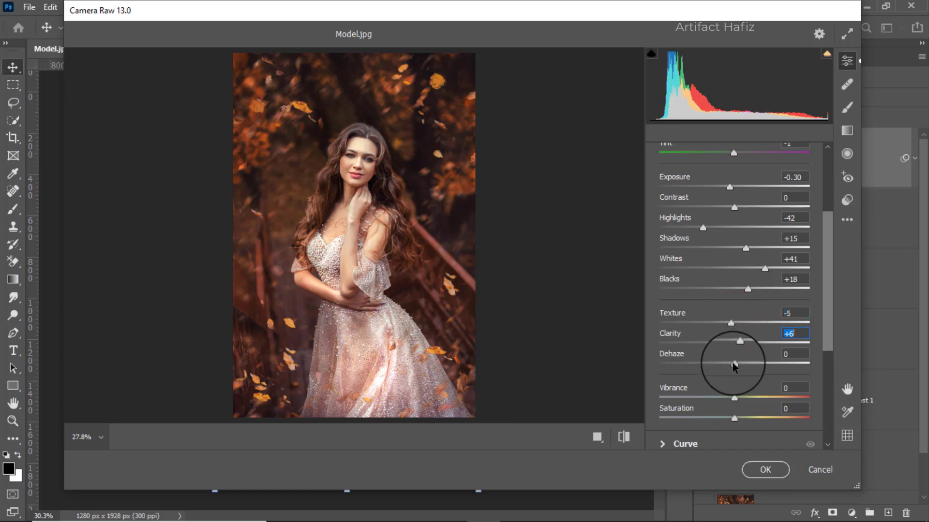
left_click_drag(733, 365, 738, 366)
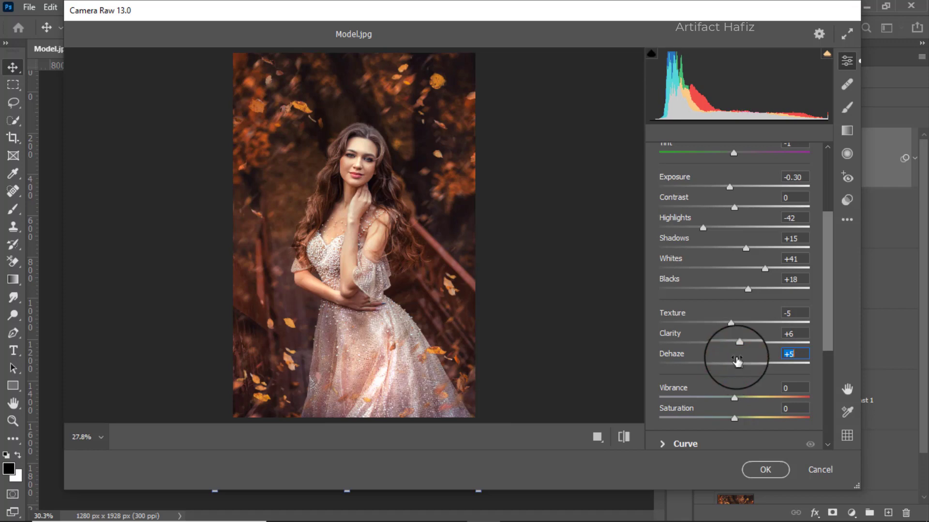
Step: Set Vibrance to +7 and Saturation to -3 in the Basic adjustments
scroll(731, 334, "down", 2)
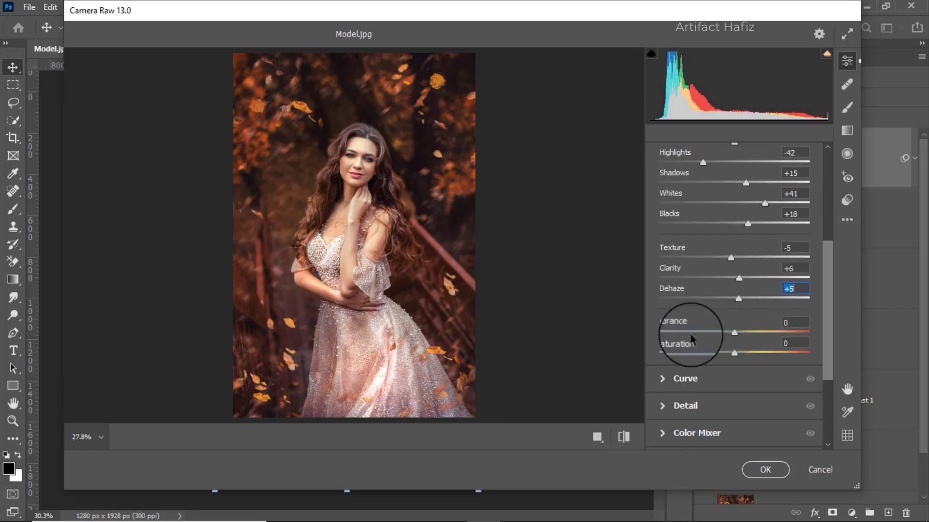
left_click(735, 334)
left_click_drag(735, 333, 734, 357)
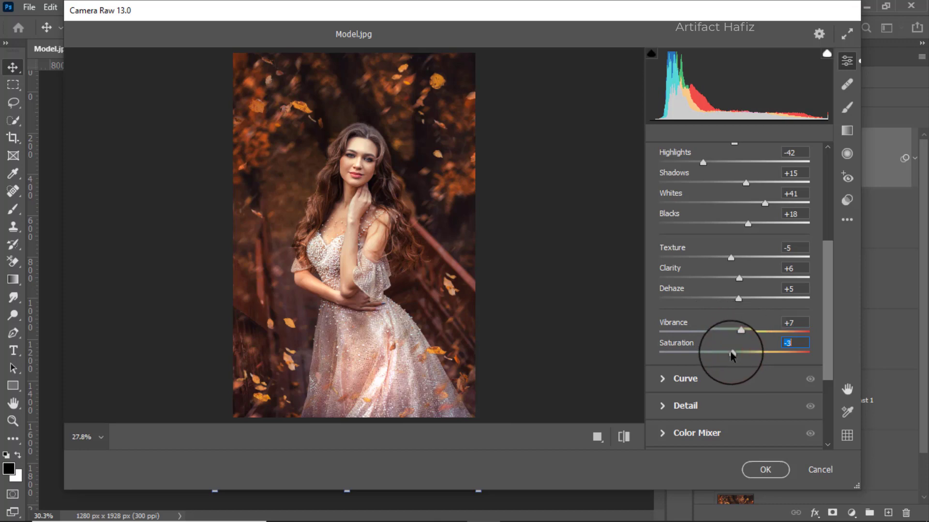
Step: Shape the blue channel point curve with the black point at output 15 and a point at input 63, output 65
scroll(729, 323, "down", 3)
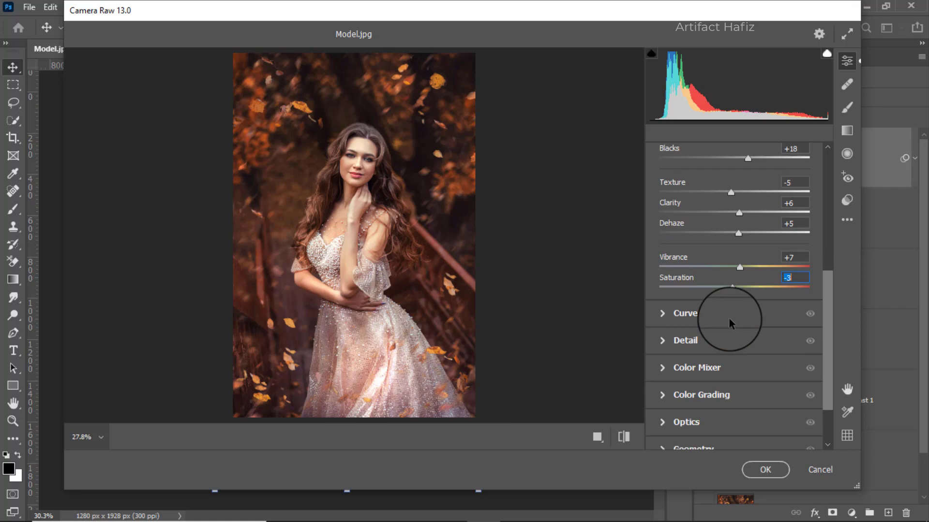
left_click(686, 314)
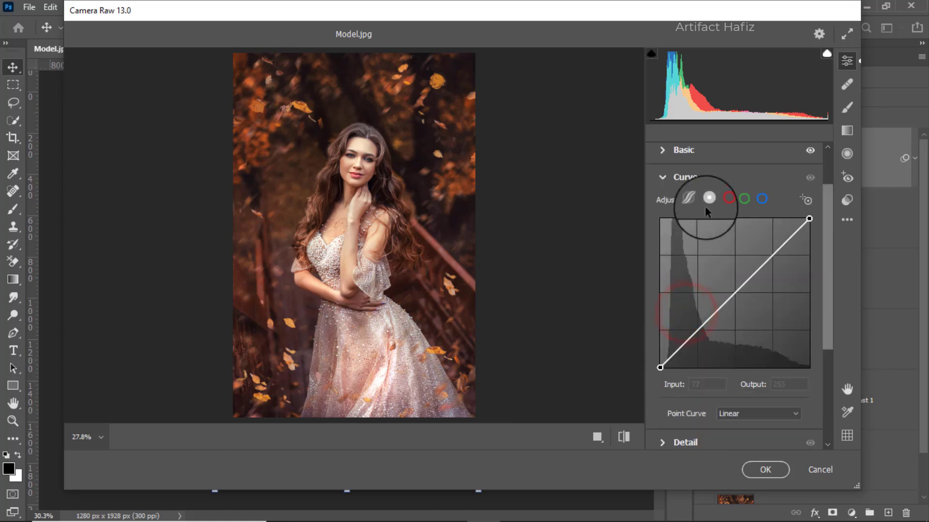
left_click(762, 199)
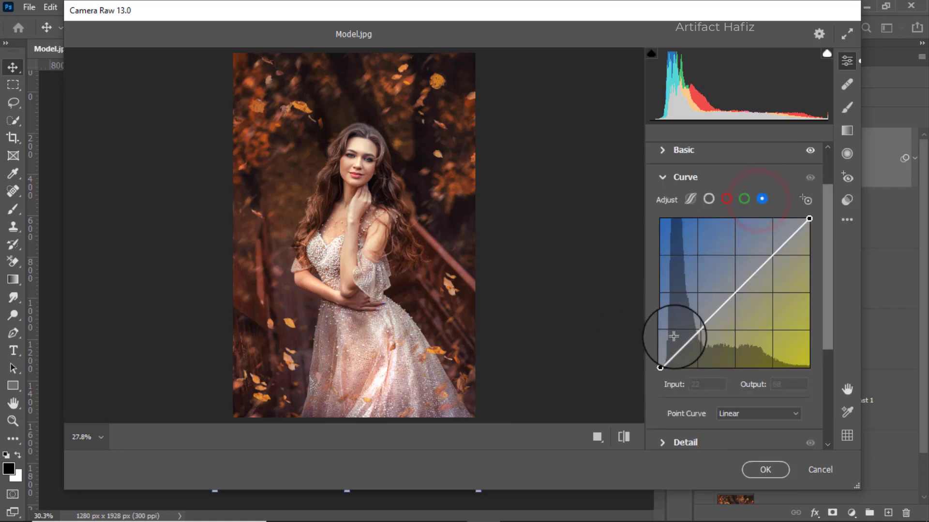
left_click(660, 368)
left_click_drag(660, 367, 661, 359)
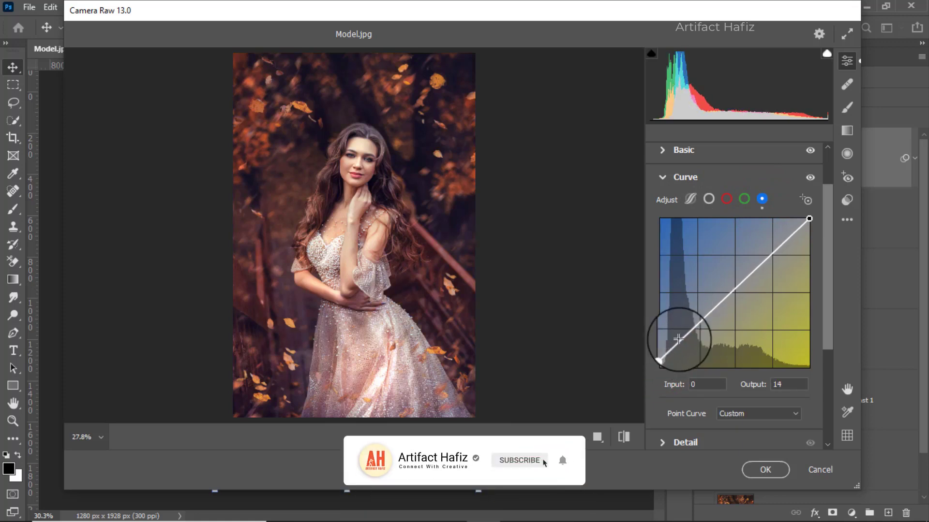
left_click(695, 331)
left_click_drag(694, 332, 696, 330)
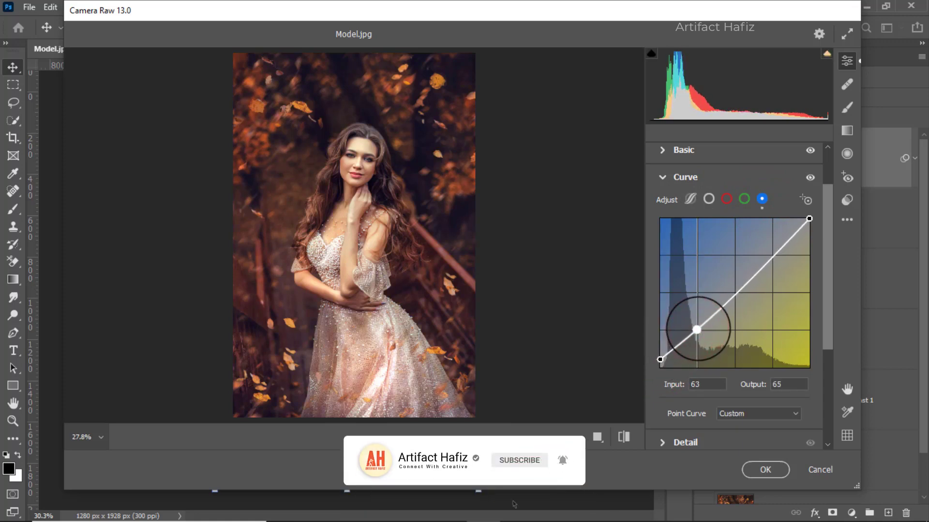
left_click(660, 359)
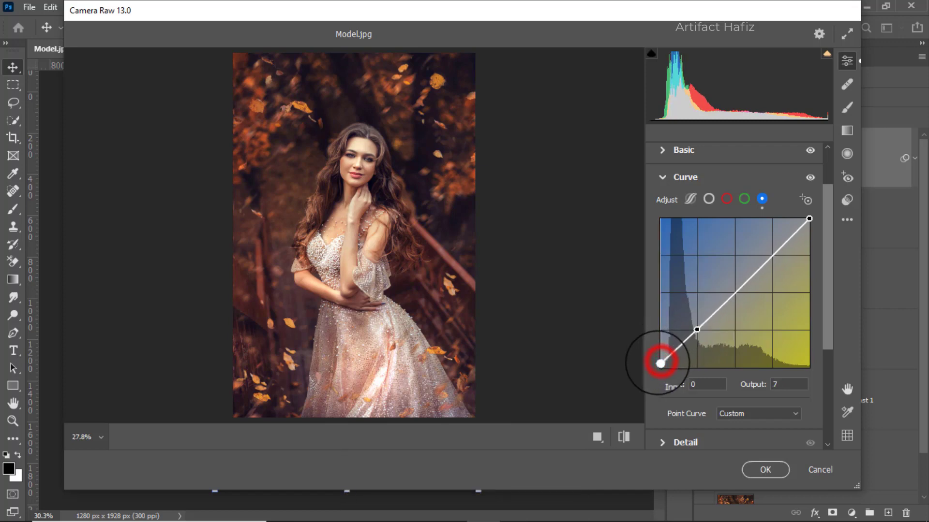
left_click_drag(660, 359, 660, 359)
Step: Set the Detail adjustments to Sharpening 7, Noise Reduction 10 and Color Noise Reduction 20
scroll(704, 325, "down", 2)
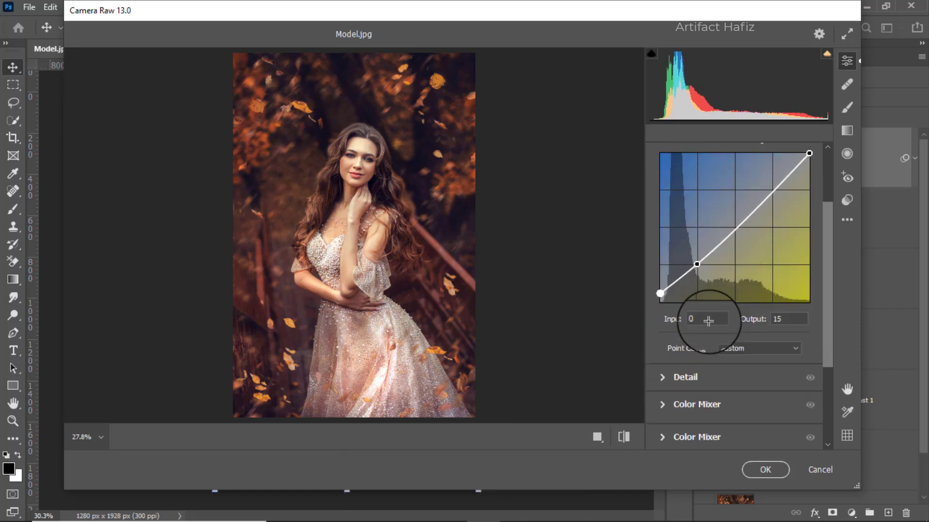
left_click(677, 378)
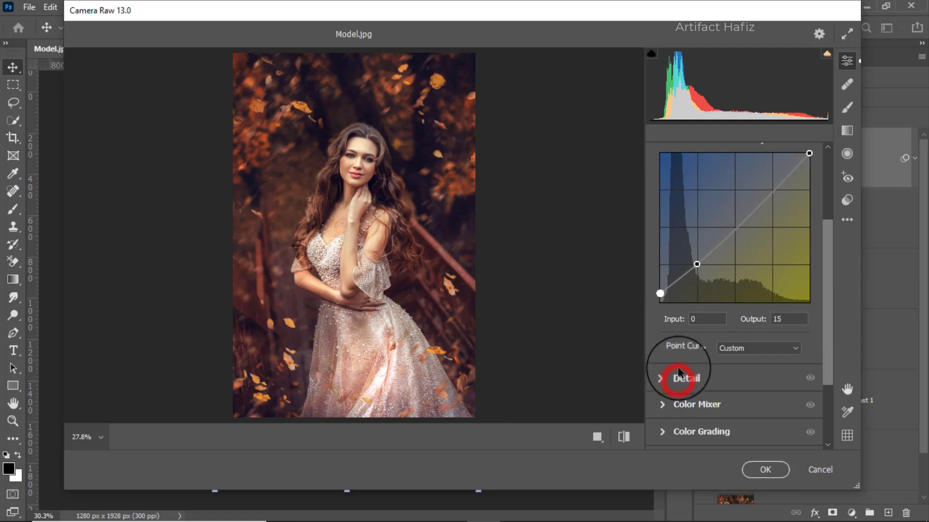
left_click_drag(659, 297, 668, 300)
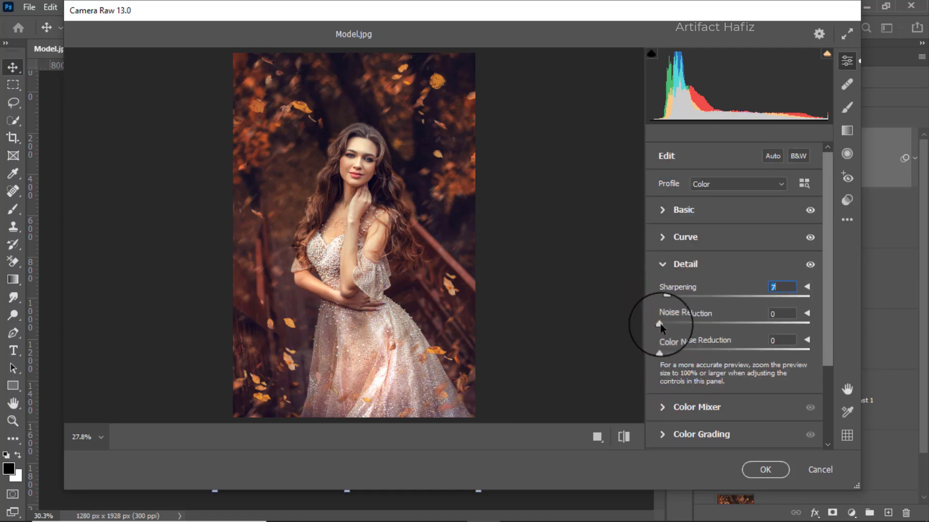
left_click_drag(660, 326, 677, 330)
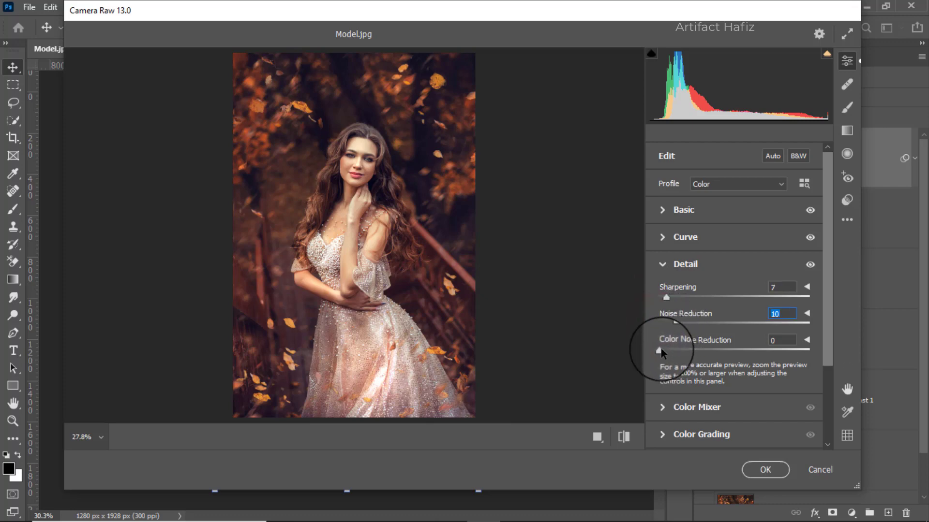
left_click_drag(660, 350, 692, 352)
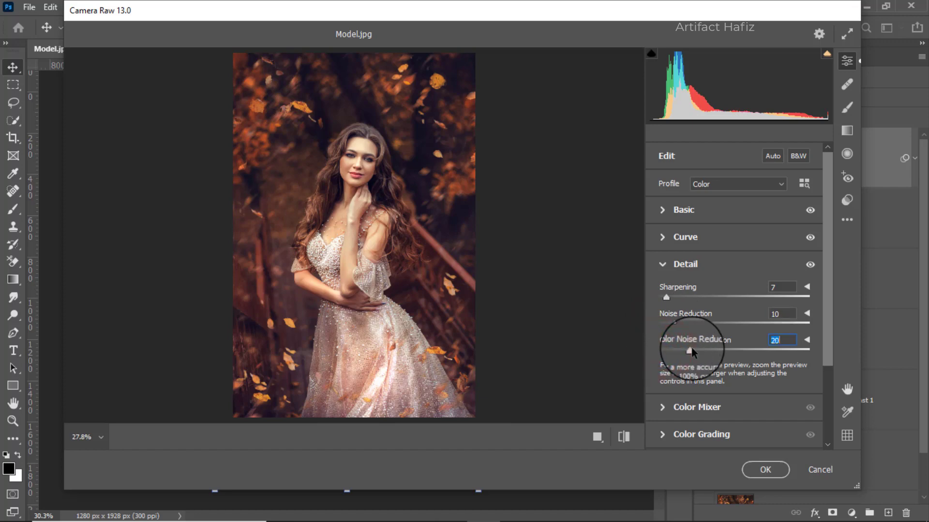
Step: Set the Color Mixer saturation to Reds +15, Oranges +8, Yellows +10, Greens -37, Aquas -48 and Blues -35
scroll(729, 332, "down", 3)
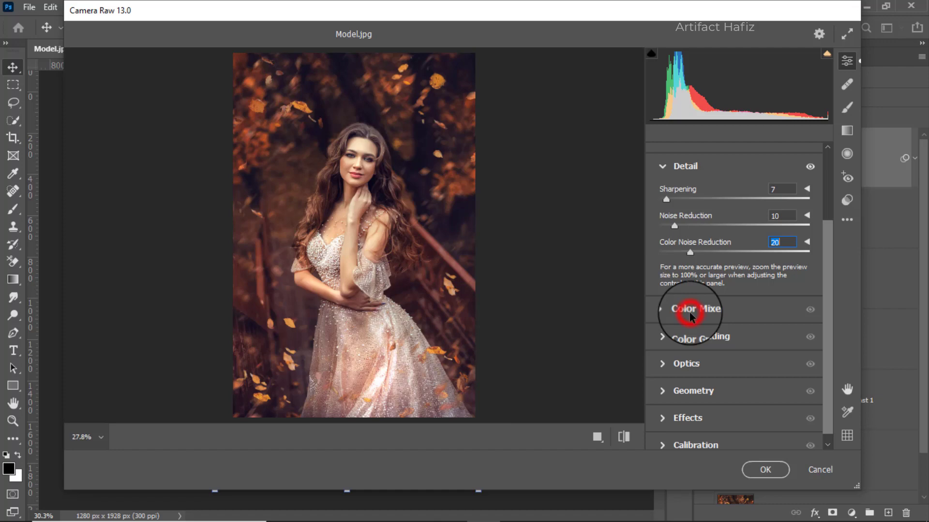
left_click(689, 312)
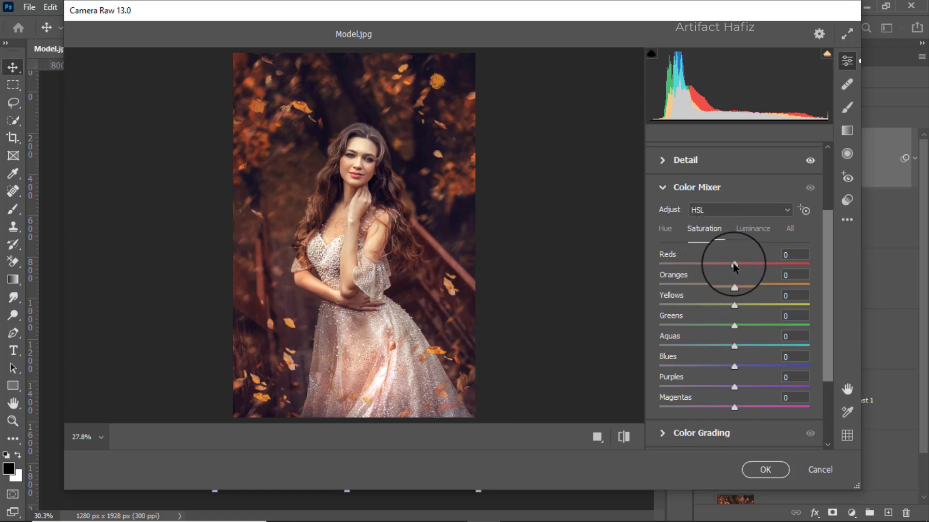
left_click_drag(733, 264, 706, 325)
left_click_drag(734, 347, 706, 369)
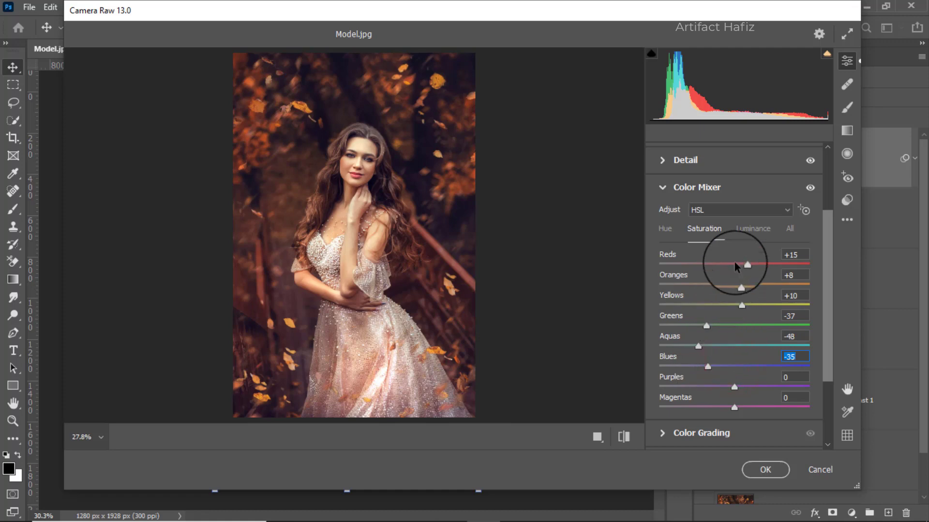
Step: Set the Color Mixer luminance to Reds +6, Oranges +9 and Yellows +24
left_click(746, 230)
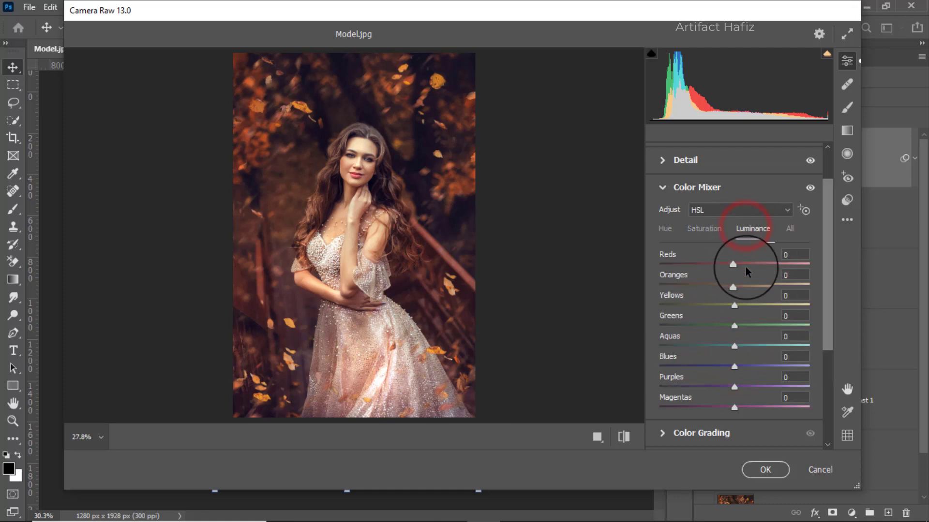
left_click_drag(734, 284, 741, 266)
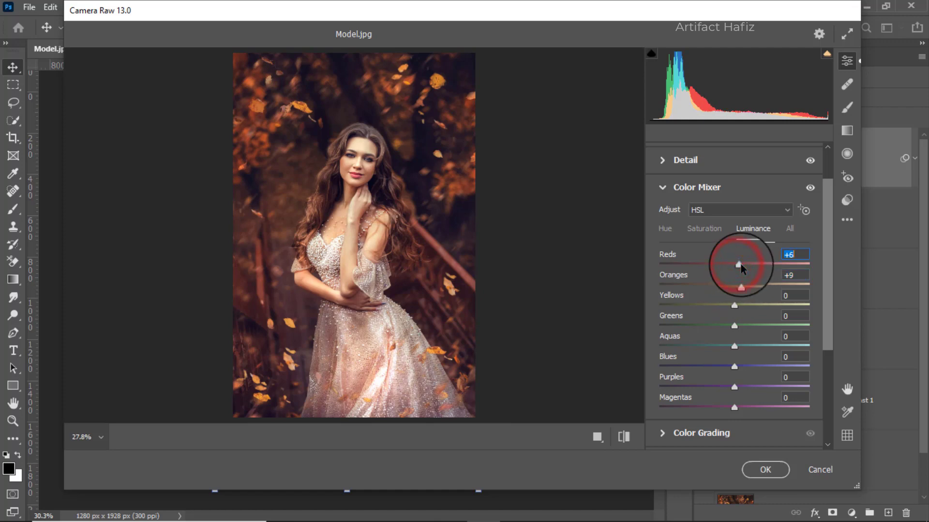
left_click_drag(734, 305, 752, 309)
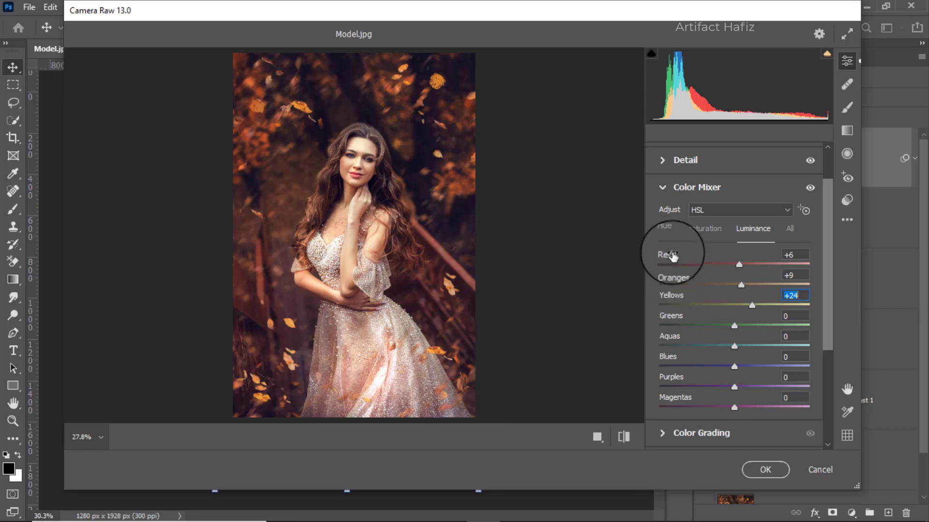
Step: Set the Color Mixer hue of Aquas and Blues to -100 and slightly shift the Yellows and Oranges hues
left_click(663, 227)
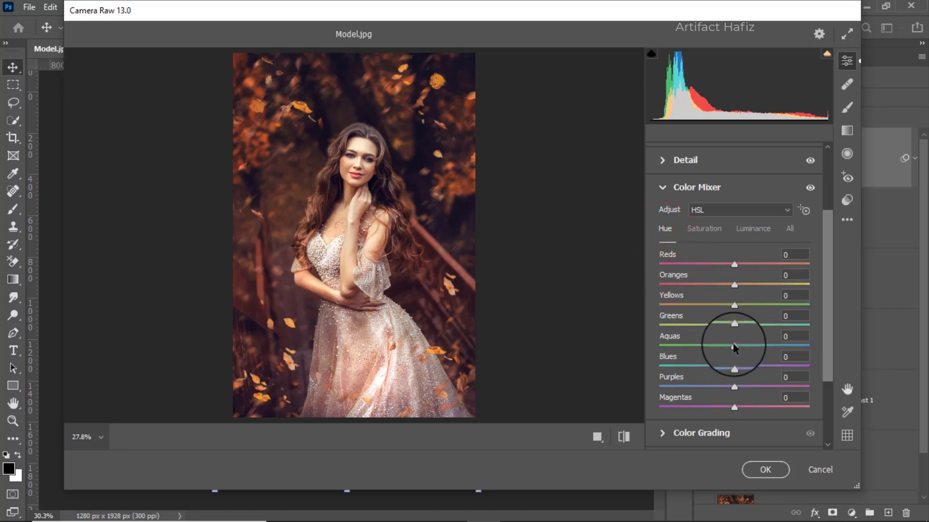
left_click_drag(733, 348, 636, 357)
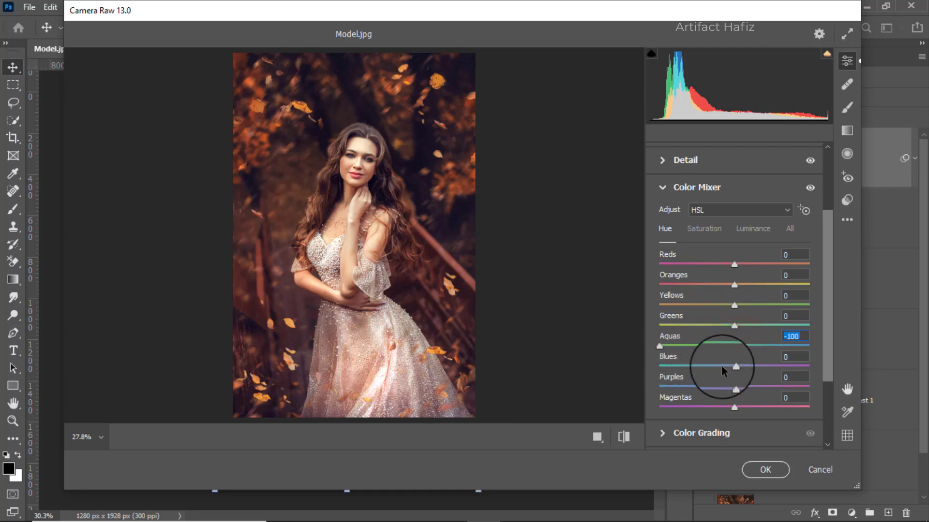
left_click_drag(734, 368, 647, 369)
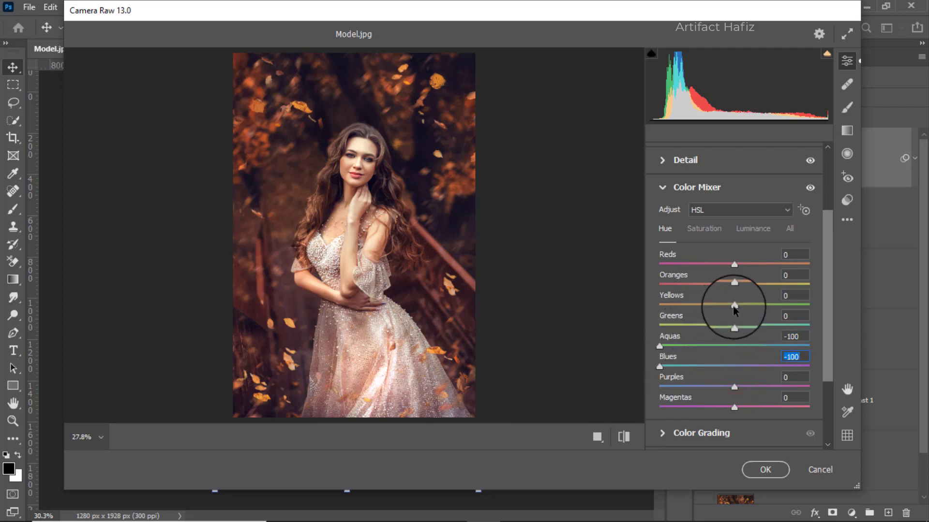
left_click_drag(734, 305, 730, 287)
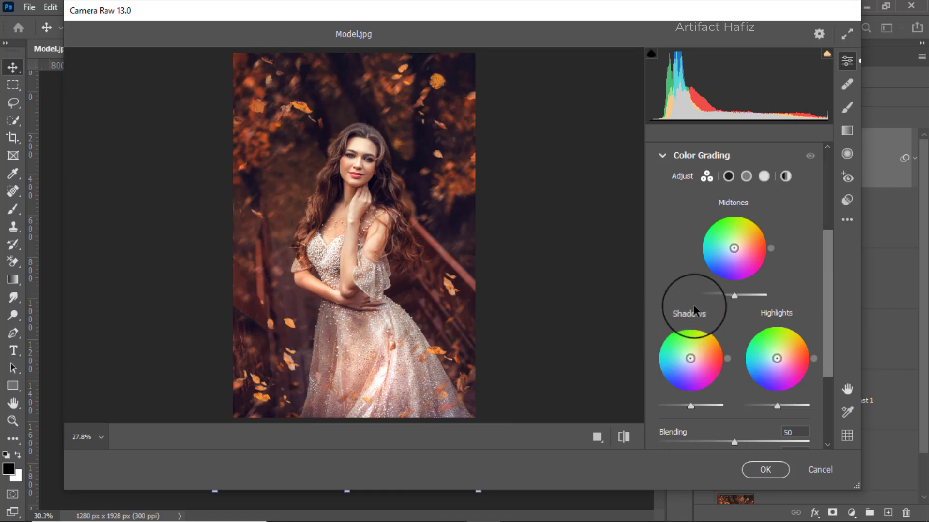
Step: Color grade the shadows to hue 207, saturation 9, the highlights to hue 66, saturation 13, and the midtones to hue 95, saturation 7
left_click_drag(690, 358, 687, 359)
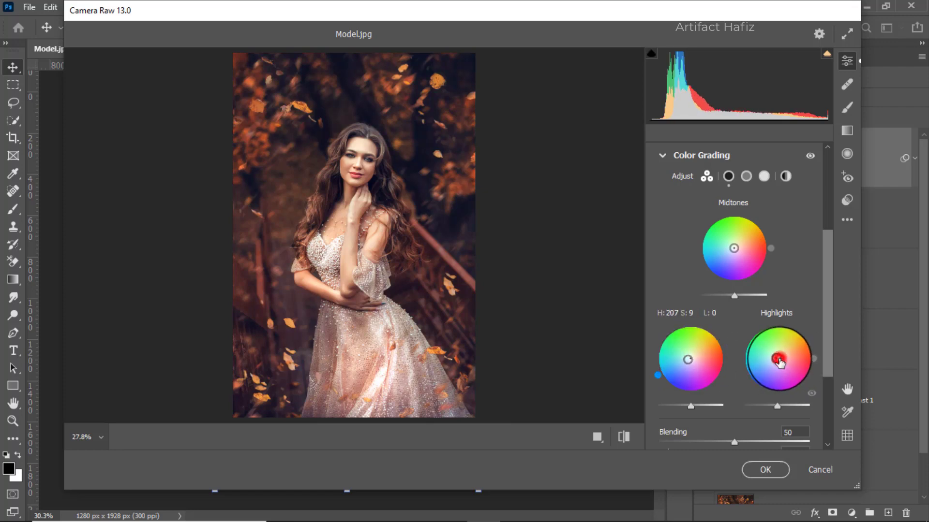
mouse_move(780, 361)
left_mouse_down()
mouse_move(762, 311)
mouse_move(804, 327)
mouse_move(807, 338)
mouse_move(794, 325)
left_mouse_up()
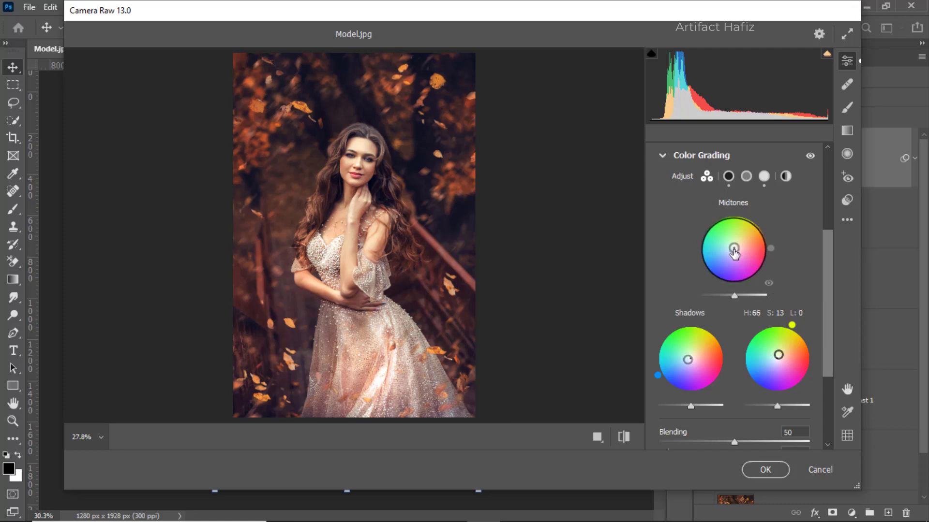
mouse_move(734, 251)
left_mouse_down()
mouse_move(700, 251)
mouse_move(741, 206)
mouse_move(682, 257)
mouse_move(749, 213)
mouse_move(734, 209)
mouse_move(731, 218)
left_mouse_up()
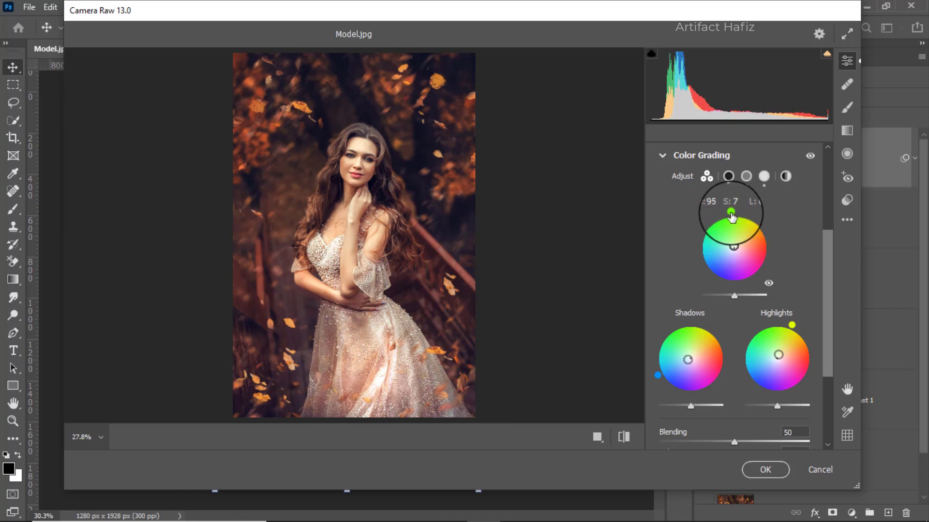
Step: Add a subtle dark vignette by setting Vignetting to -5 in the Effects adjustments
scroll(725, 256, "down", 3)
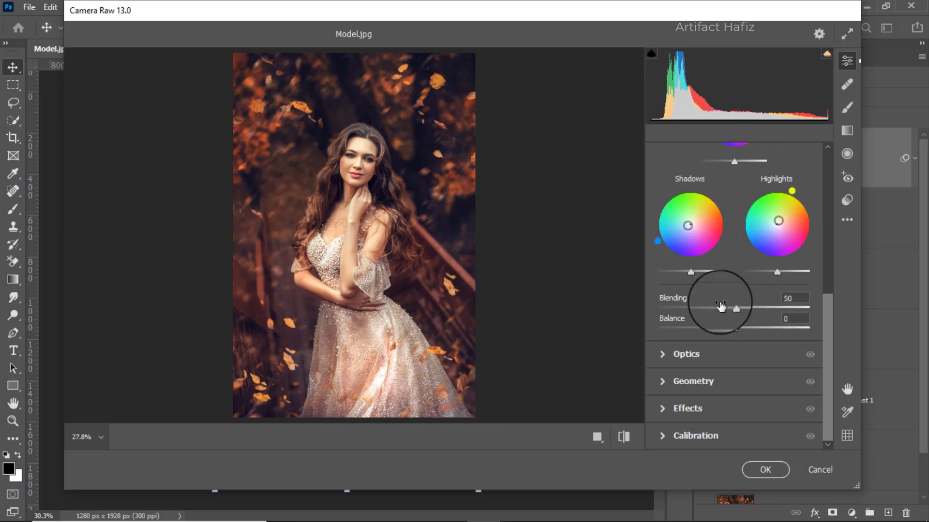
left_click(691, 409)
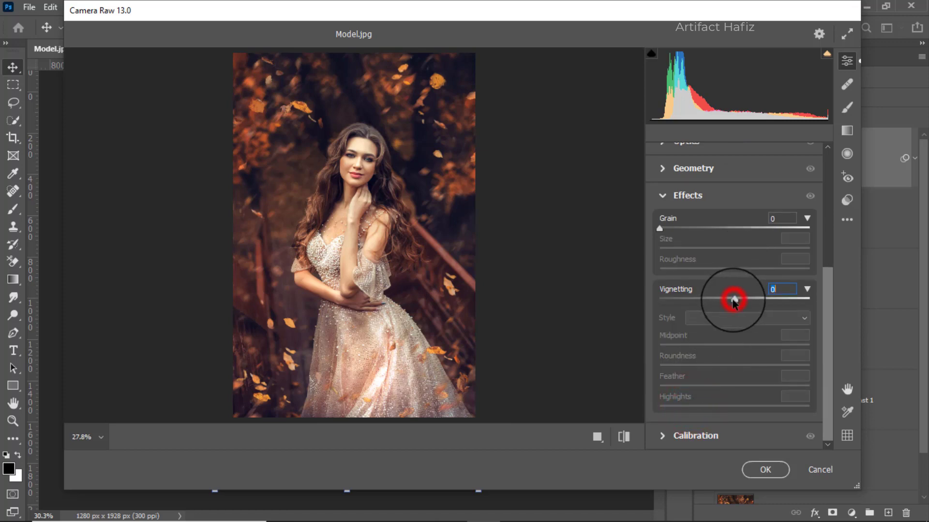
left_click_drag(732, 298, 730, 301)
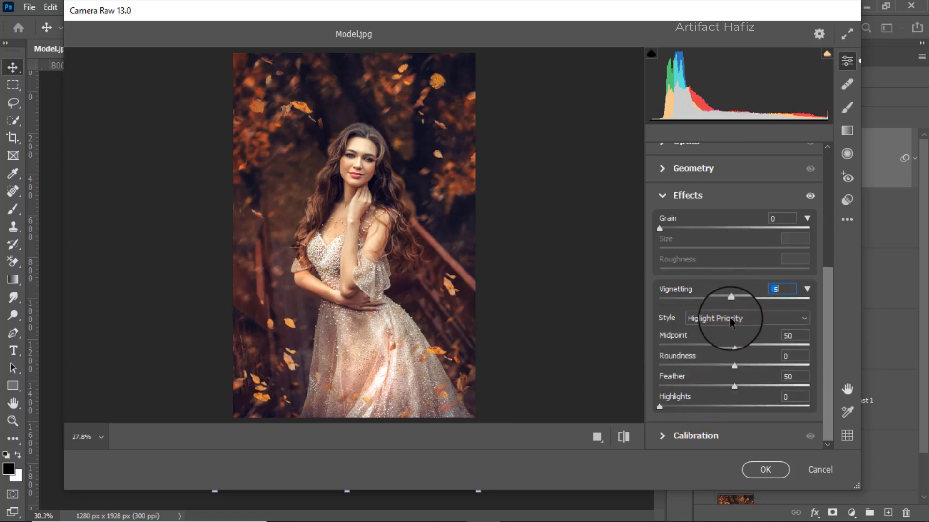
Step: Set the Calibration primaries' saturation to Green +100, Blue -20 and Red -13
left_click(699, 436)
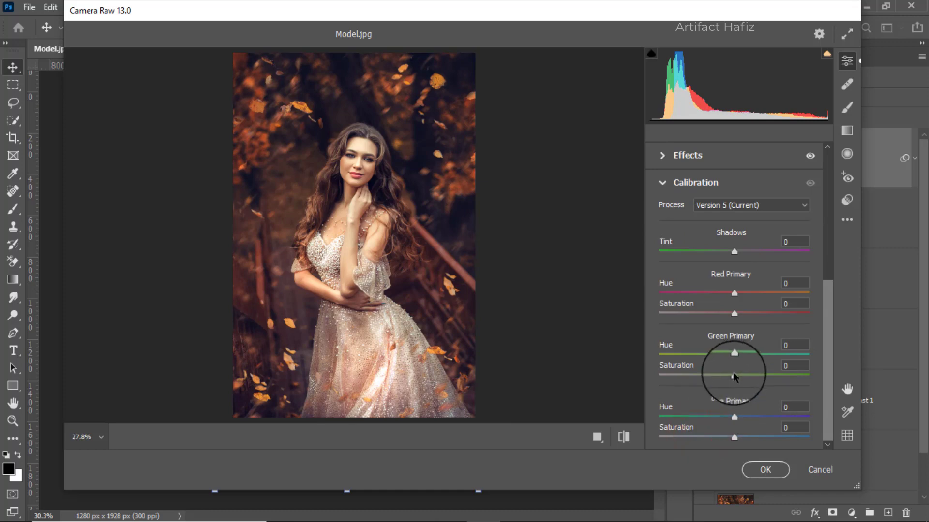
left_click_drag(734, 379, 812, 380)
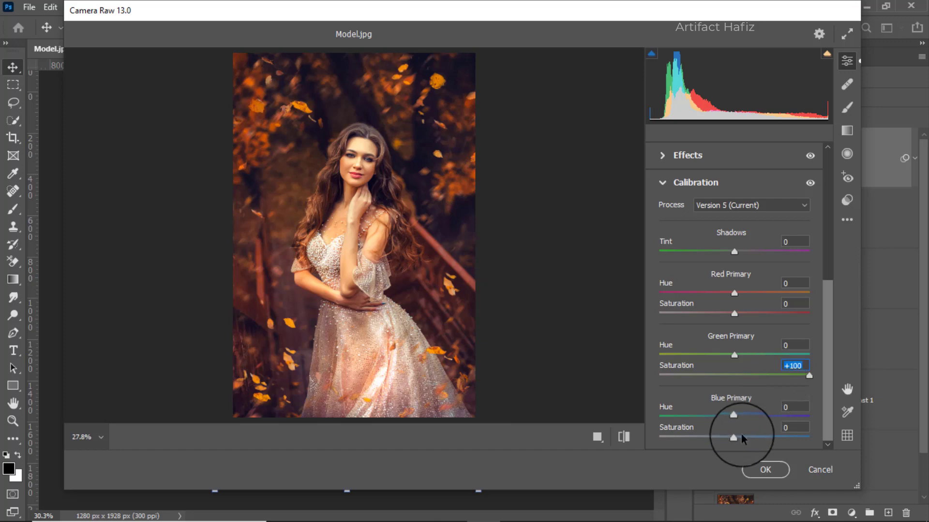
left_click_drag(734, 438, 719, 438)
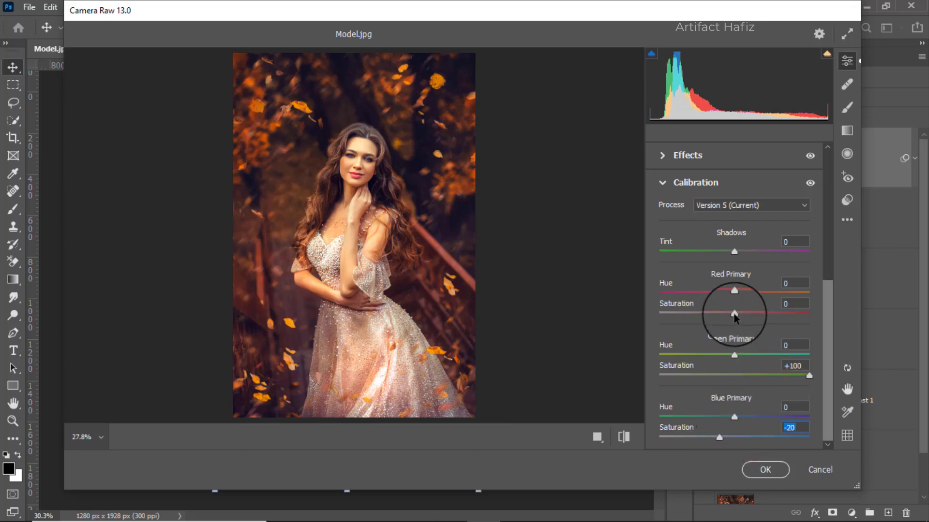
left_click_drag(734, 315, 723, 316)
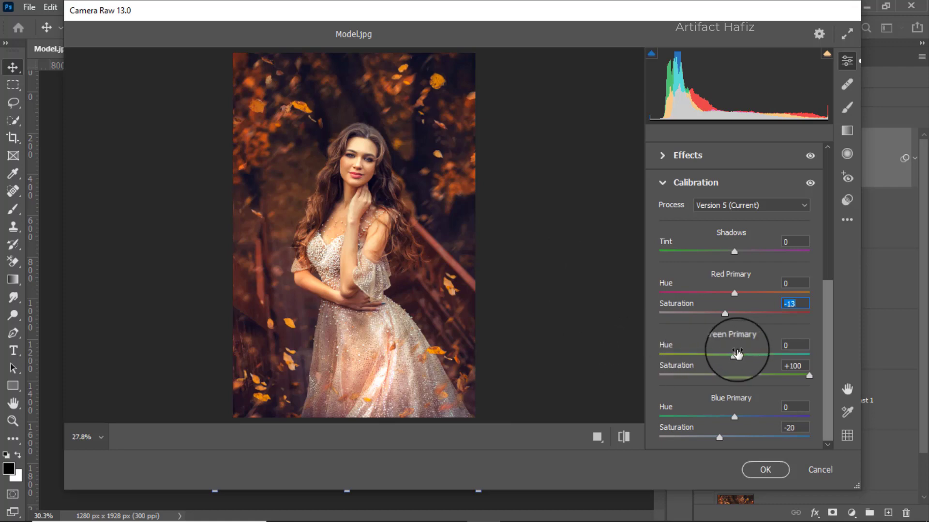
Step: Add a slightly tilted graduated filter from just below the photo's lower edge up to the woman's chest, with Exposure -1.00, Shadows +74 and Blacks +6
left_click(844, 134)
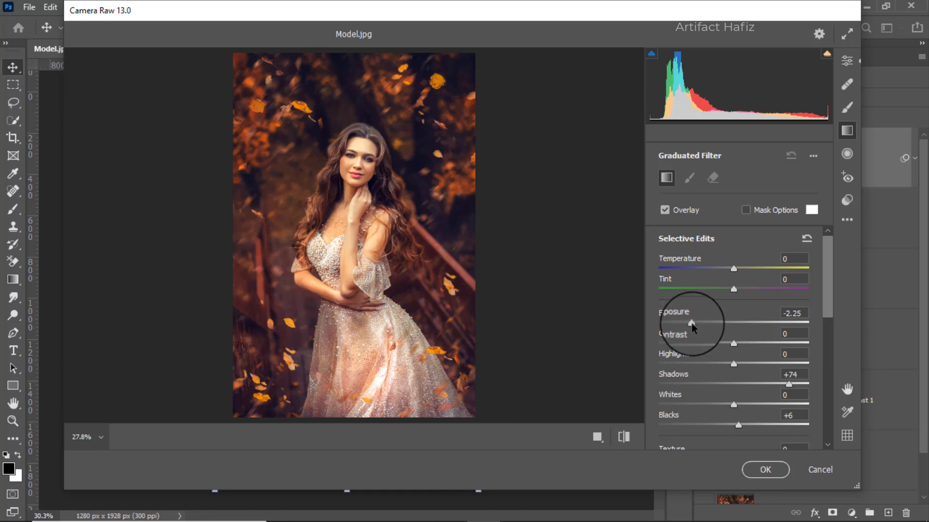
scroll(724, 362, "down", 1)
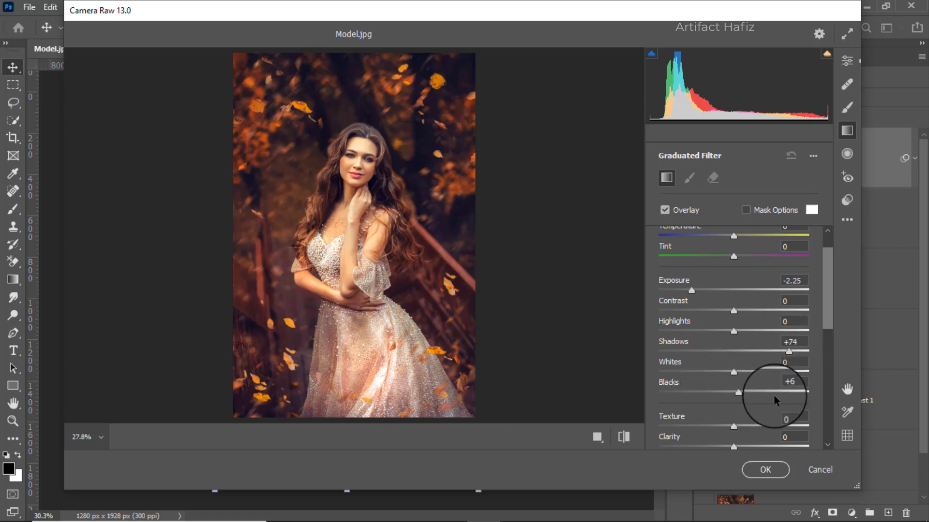
scroll(755, 379, "down", 5)
scroll(755, 379, "up", 4)
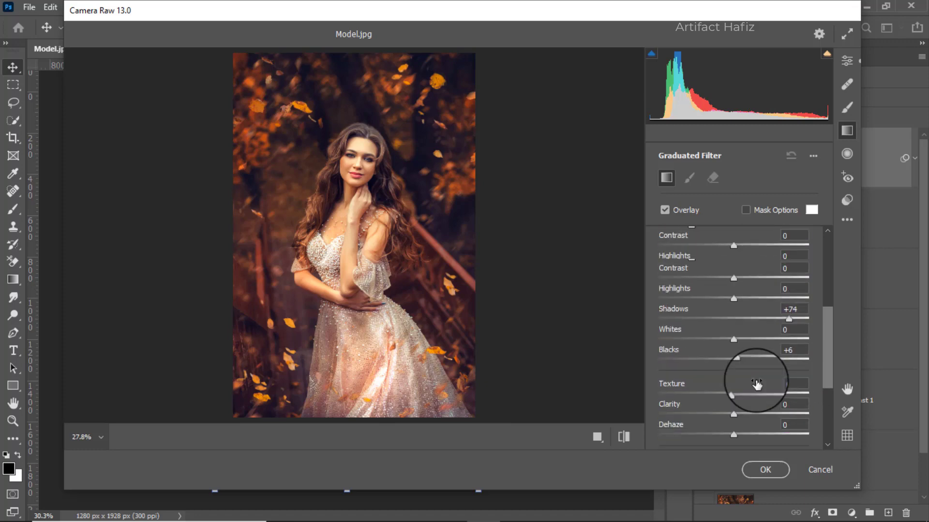
scroll(756, 380, "up", 3)
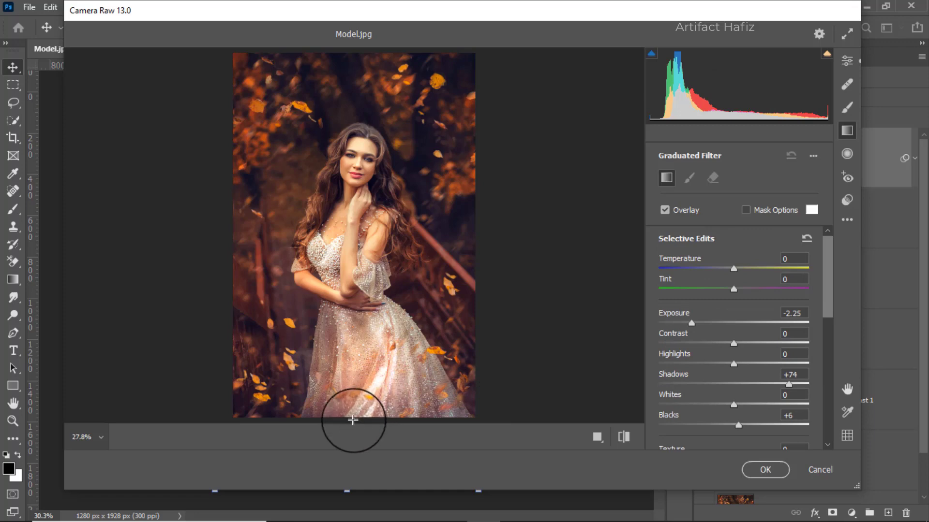
left_click_drag(352, 418, 304, 254)
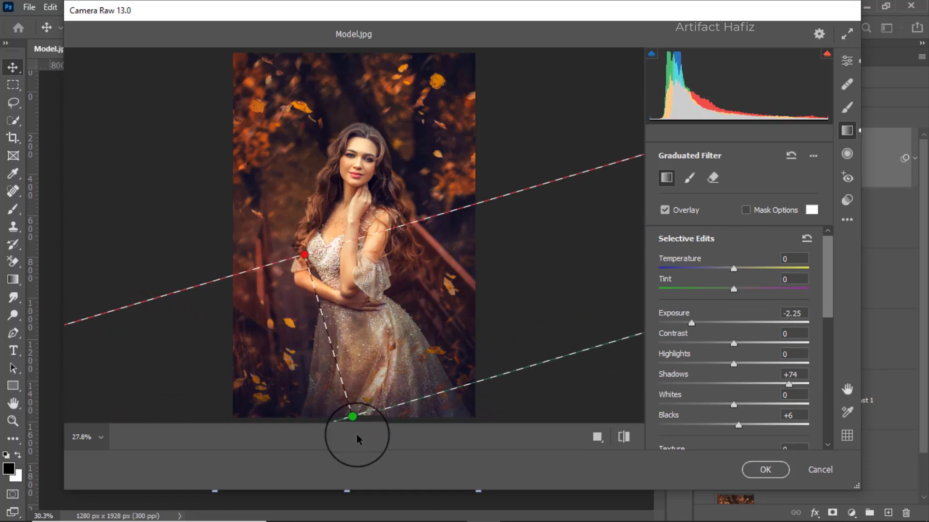
left_click_drag(353, 417, 357, 432)
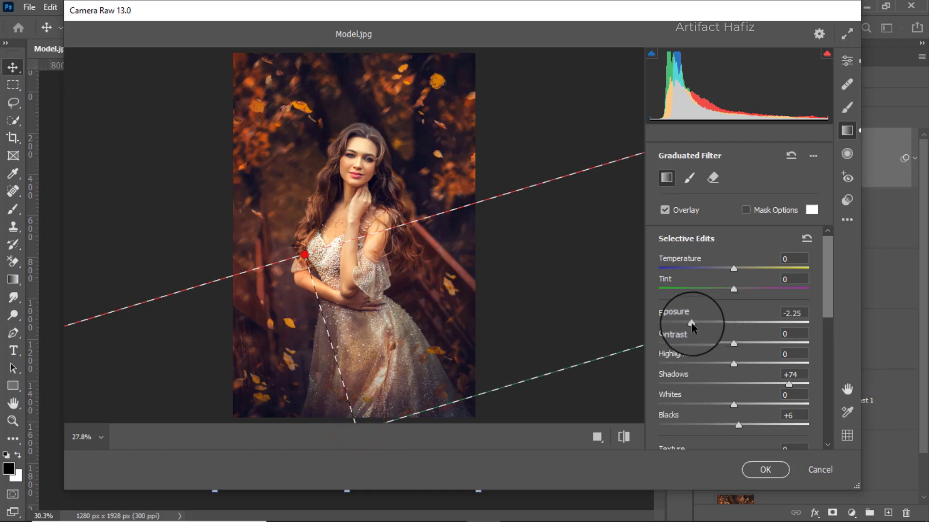
left_click_drag(692, 328, 716, 328)
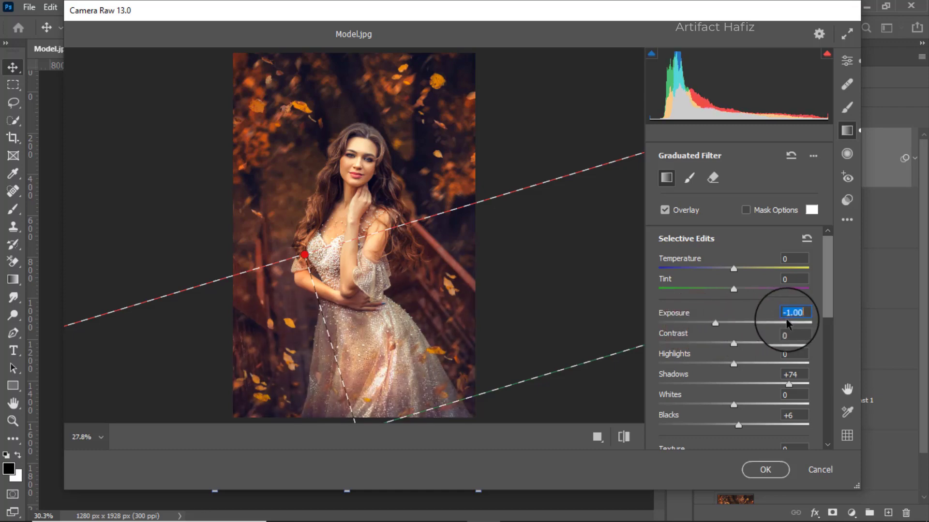
Step: Compare the photo before and after the Camera Raw edits side by side, and apply the filter to the layer
scroll(759, 351, "down", 5)
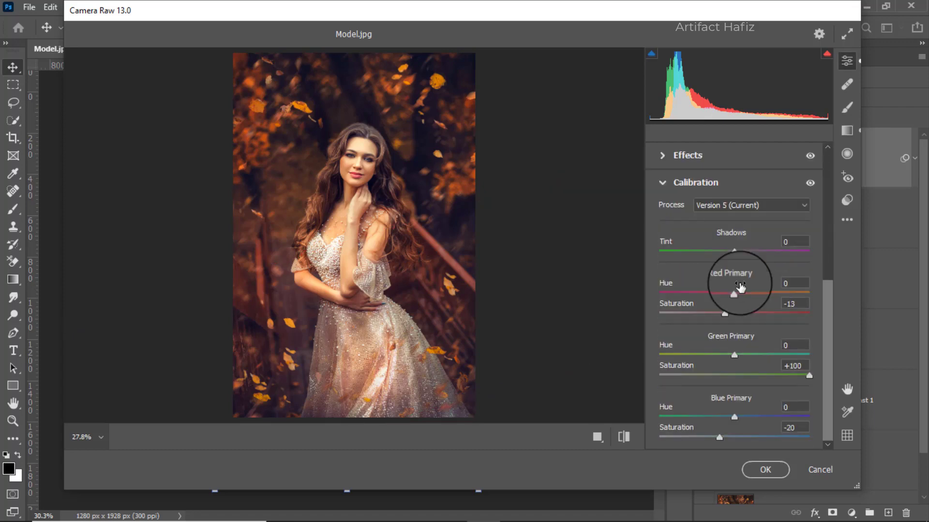
left_click(596, 437)
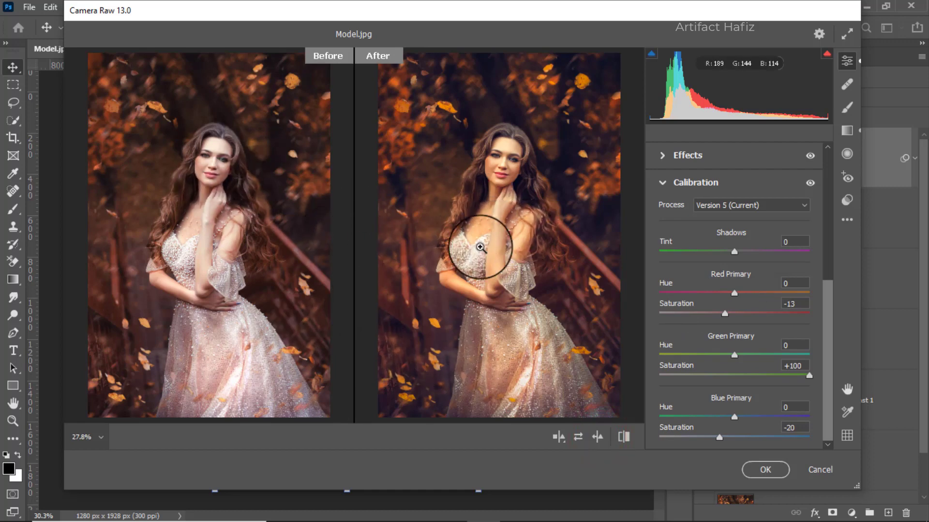
left_click(766, 470)
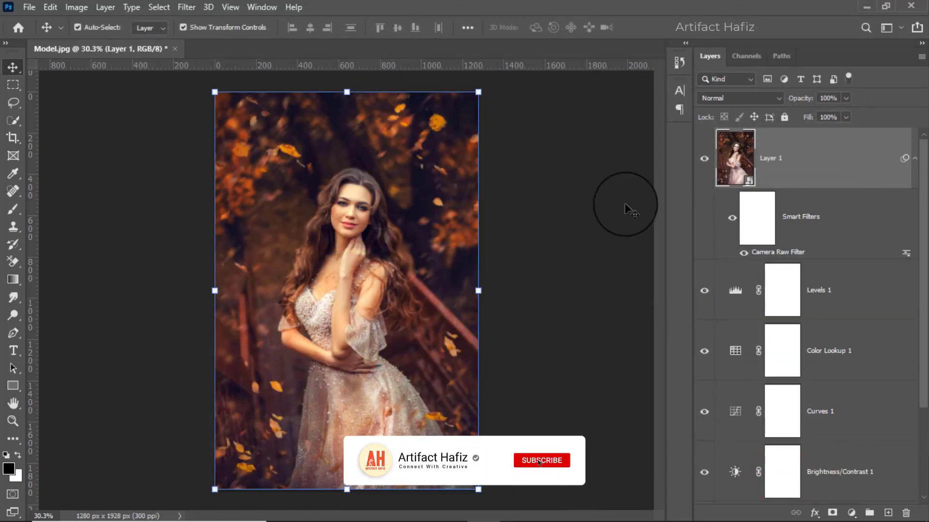
Step: Open Color Efex Pro 4 from the Nik Collection on Layer 1 and select its Cross Processing filter at 33% strength
left_click(186, 8)
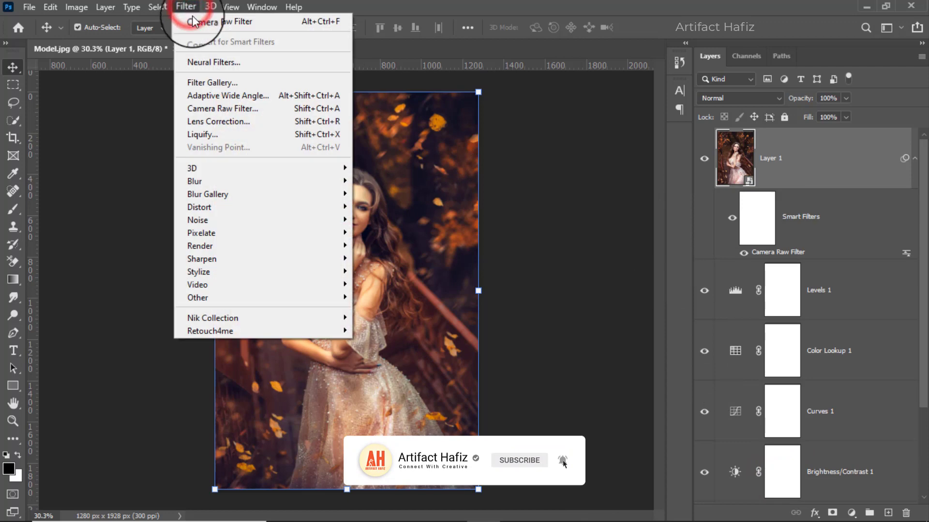
mouse_move(333, 317)
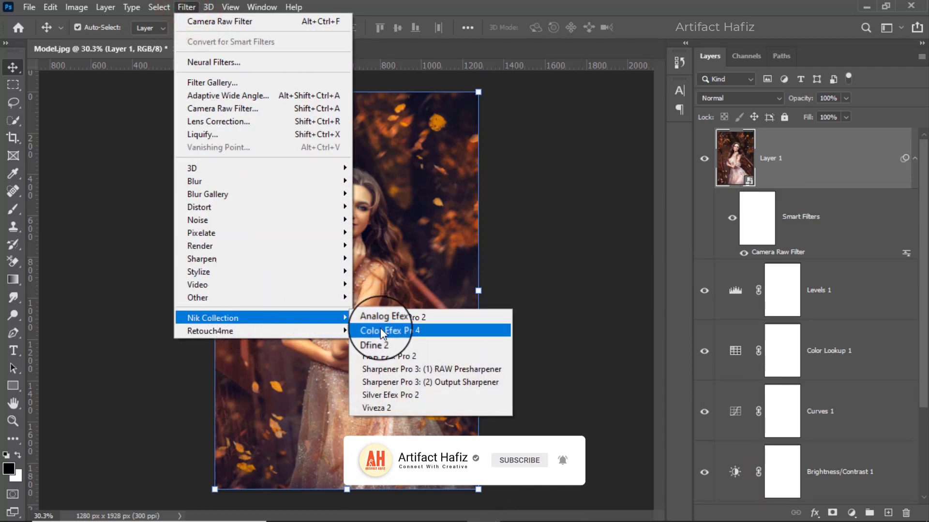
left_click(395, 331)
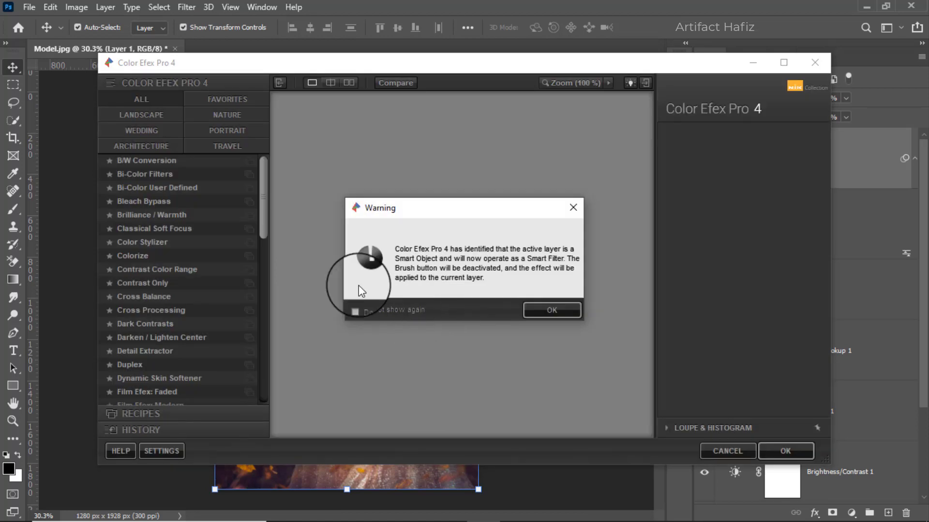
left_click(547, 310)
left_click(136, 310)
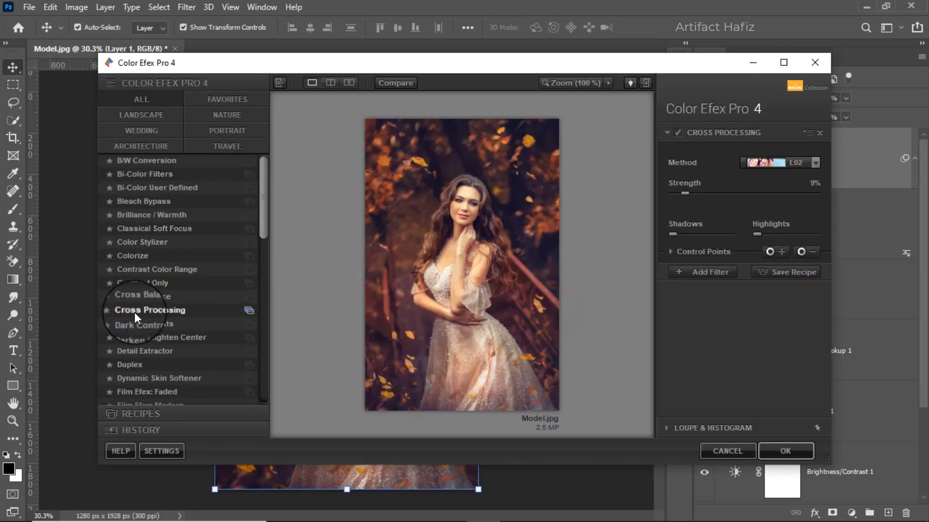
left_click(152, 311)
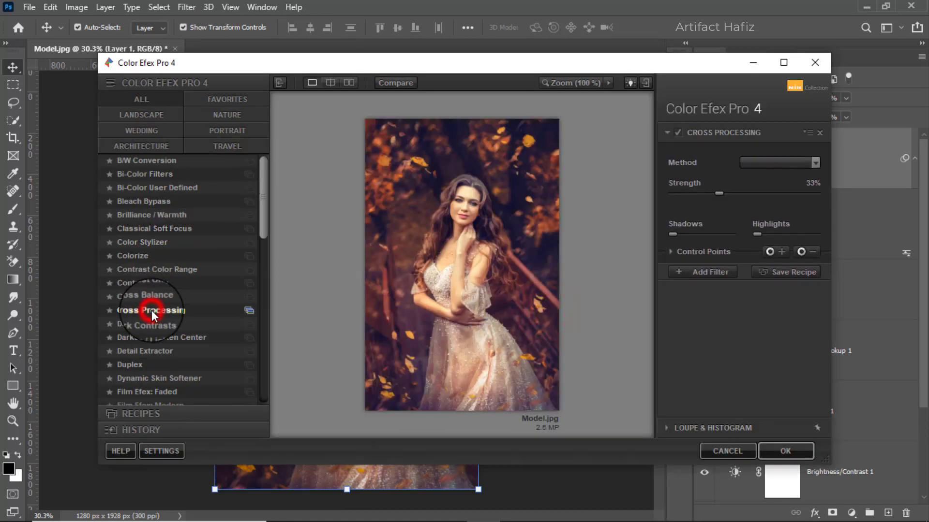
left_click(182, 308)
Step: Set the Cross Processing method to L02, preview the image with and without the effect, and apply it to Layer 1
left_click(772, 162)
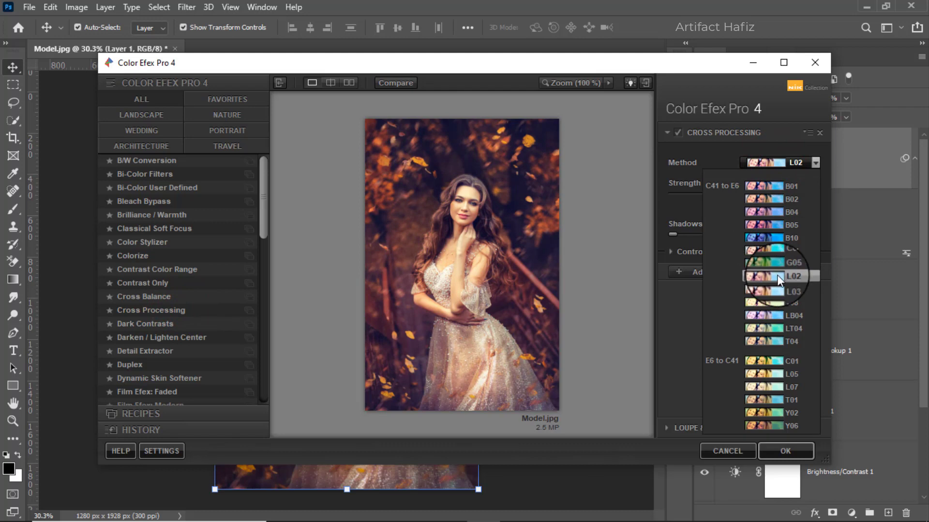
left_click(759, 277)
left_click(677, 134)
left_click(677, 134)
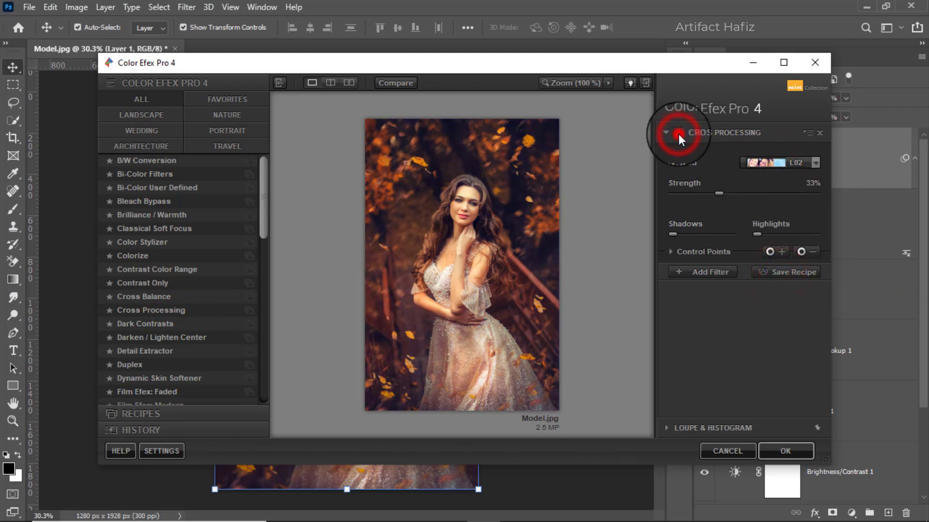
left_click(785, 451)
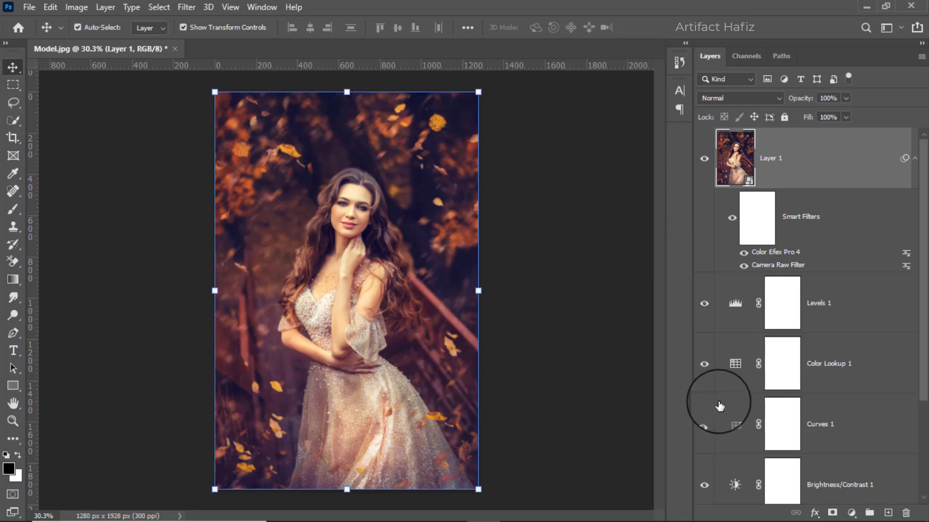
Step: Show only the Background layer to compare the original photo with the grade, and restore the visibility of all layers
scroll(720, 406, "down", 3)
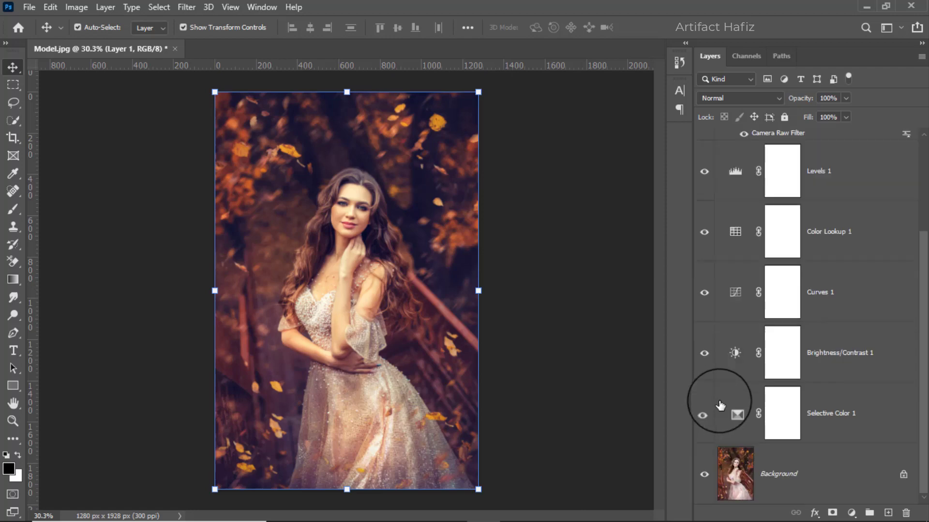
left_click(704, 476, "alt")
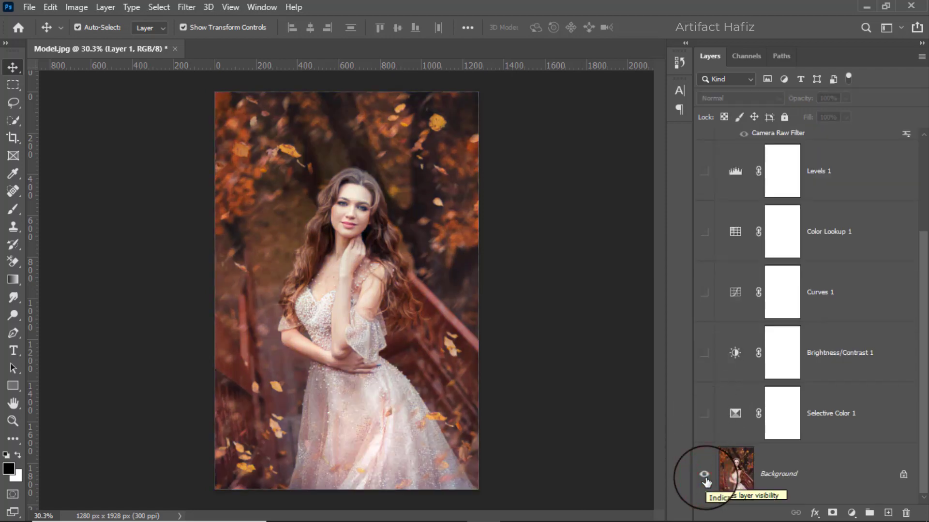
left_click(704, 476, "alt")
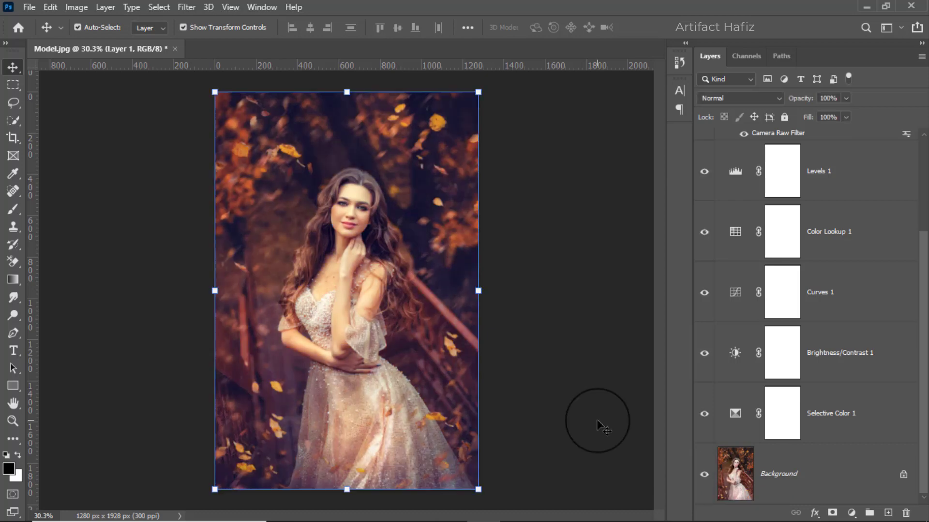